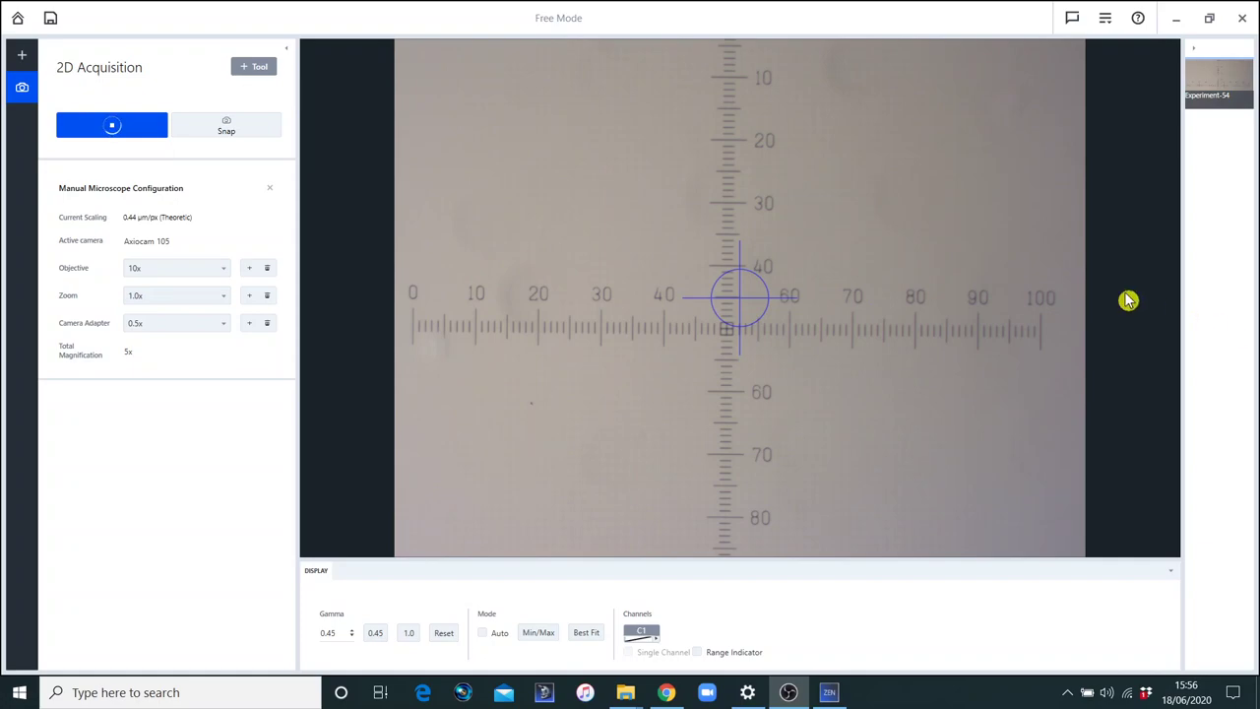
Add the Active Scaling tile to 2D Acquisition, showing 0.44 µm/px theoretic scaling
{"action": "left_click", "coordinate": [251, 77]}
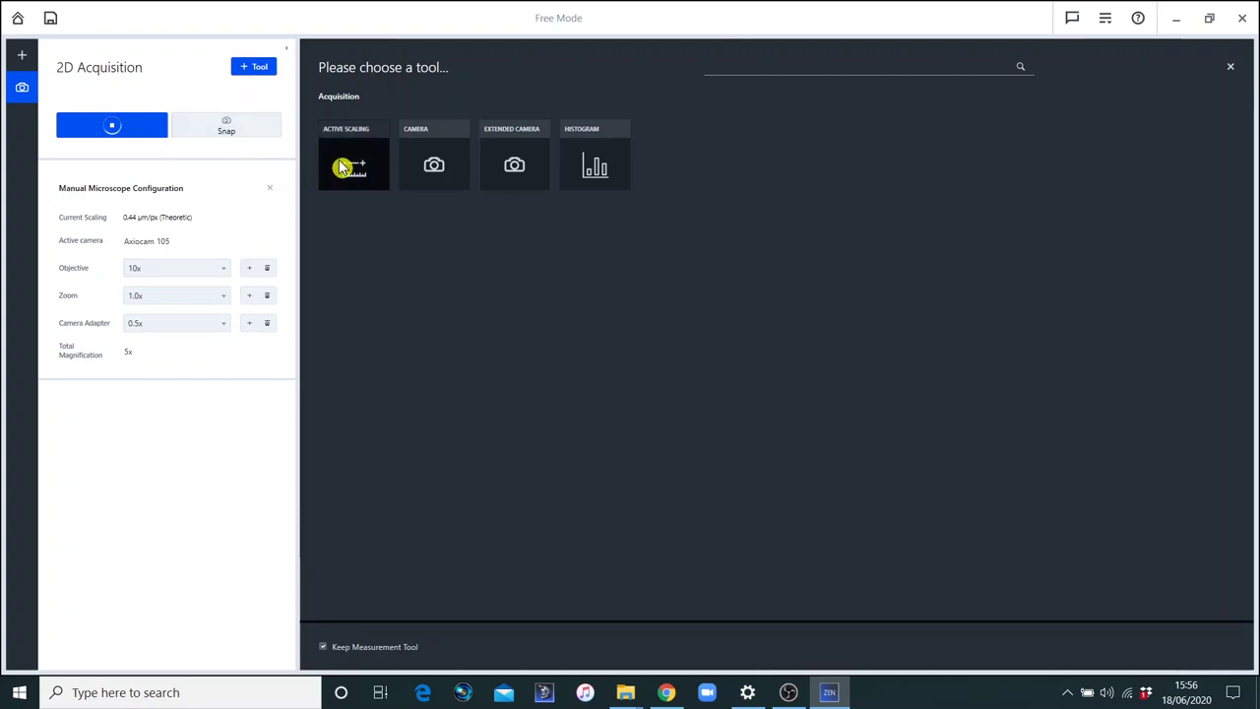
{"action": "left_click", "coordinate": [361, 173]}
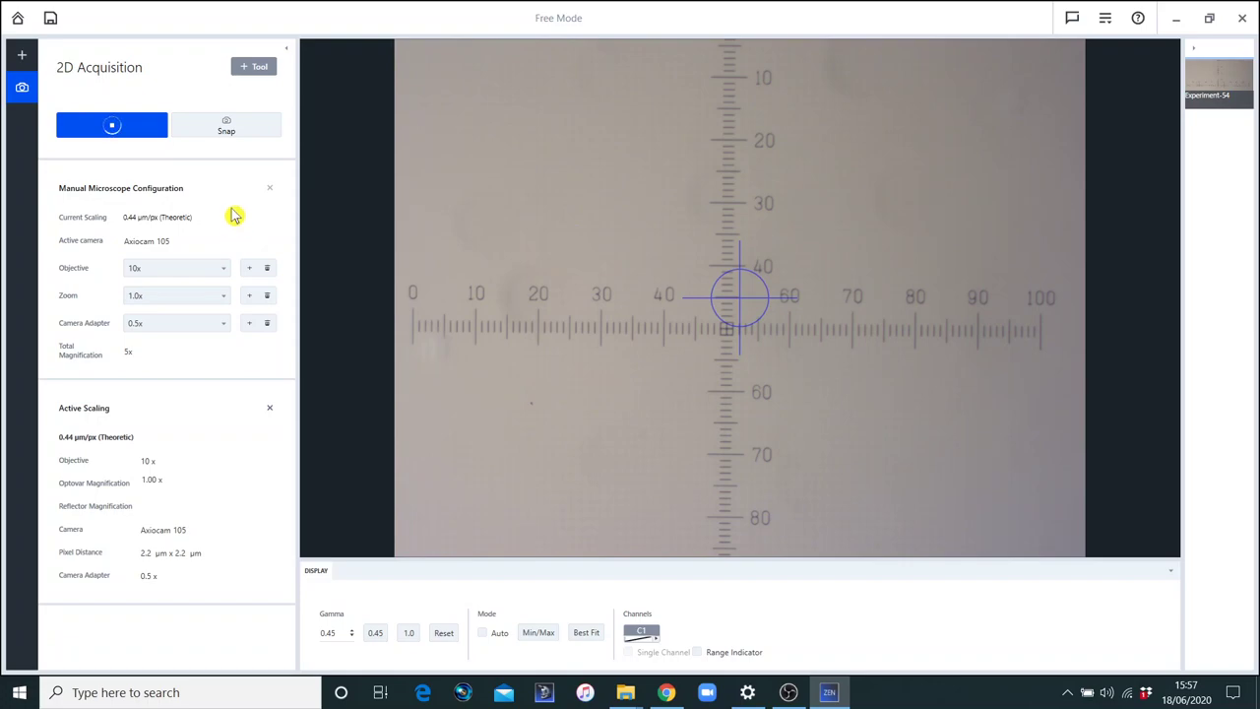
{"action": "left_click", "coordinate": [224, 274]}
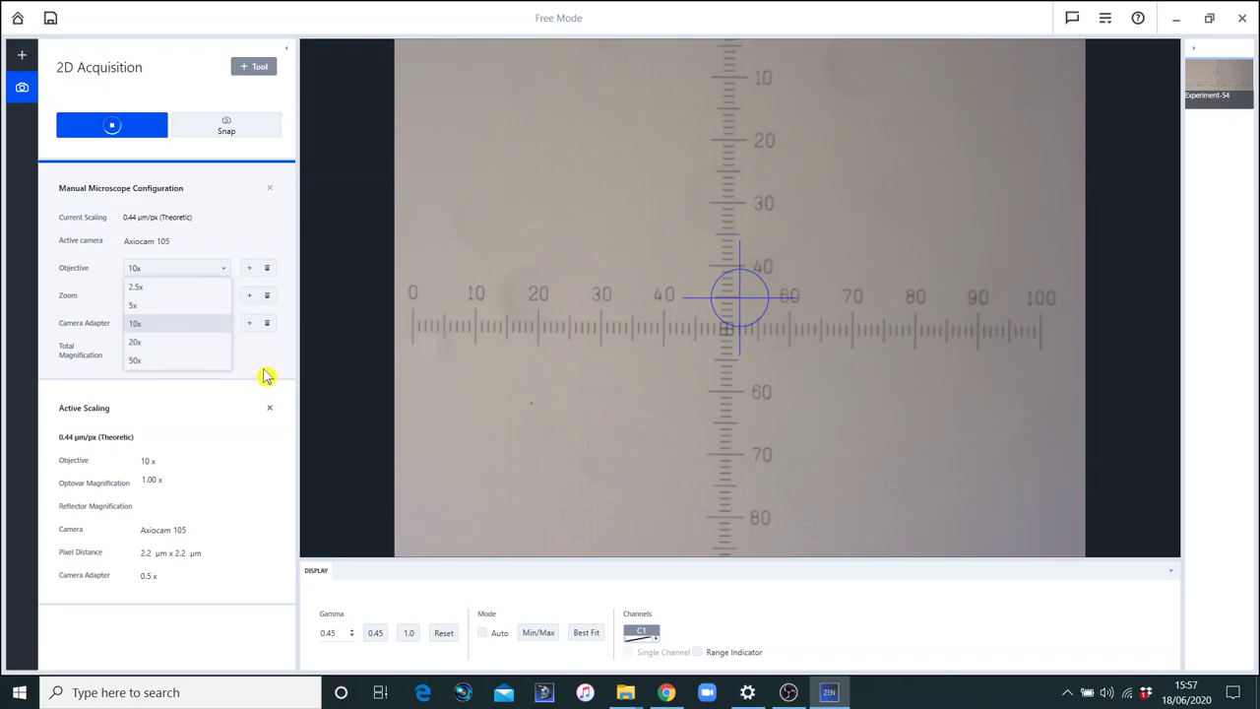
{"action": "left_click", "coordinate": [264, 376]}
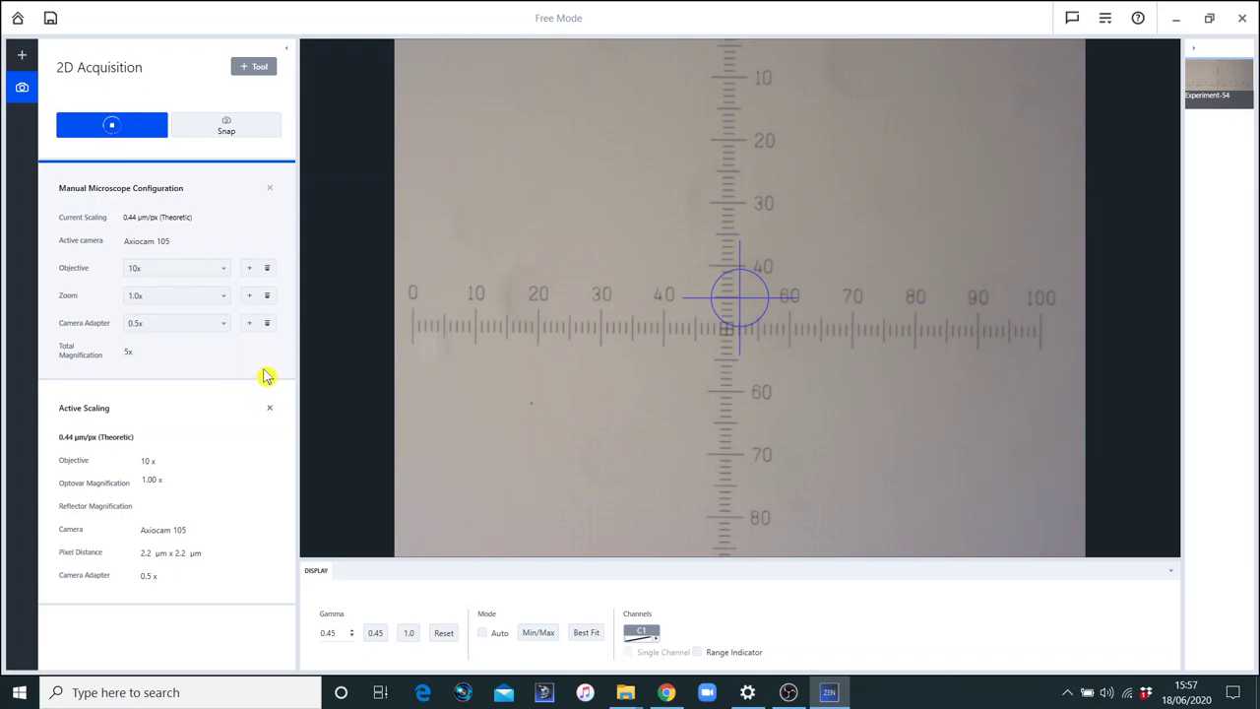
{"action": "left_click", "coordinate": [224, 301]}
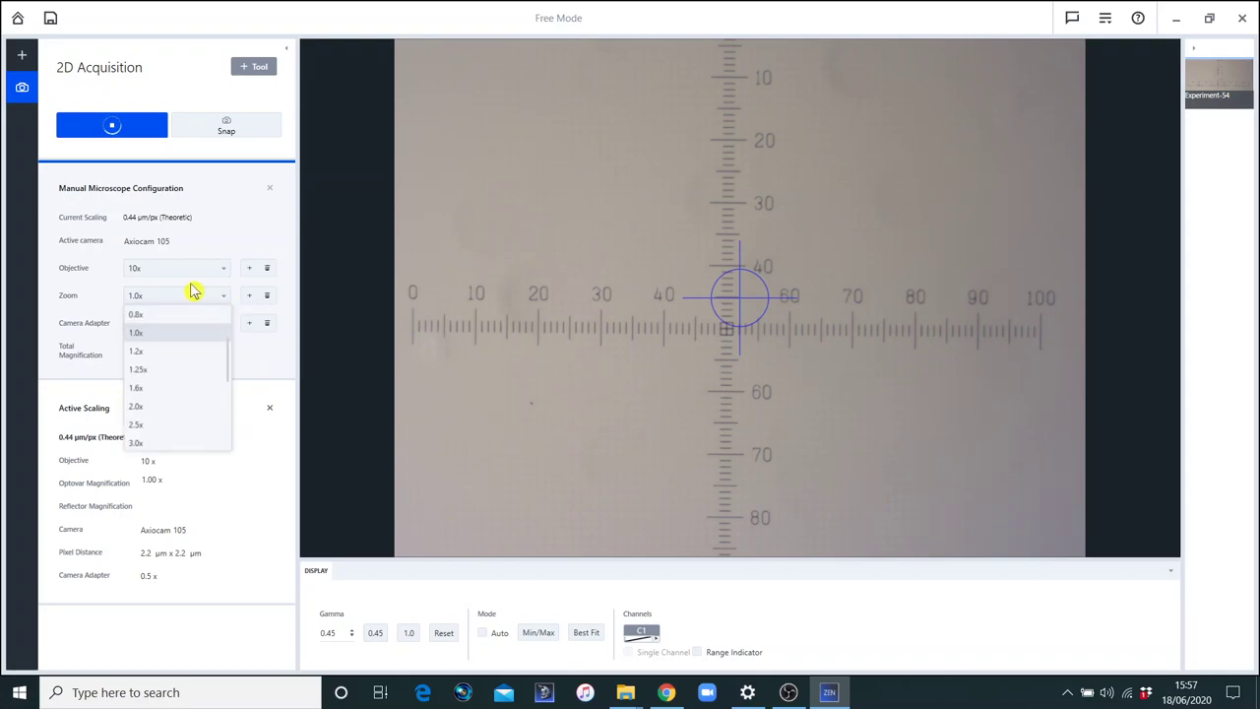
{"action": "left_click", "coordinate": [139, 335]}
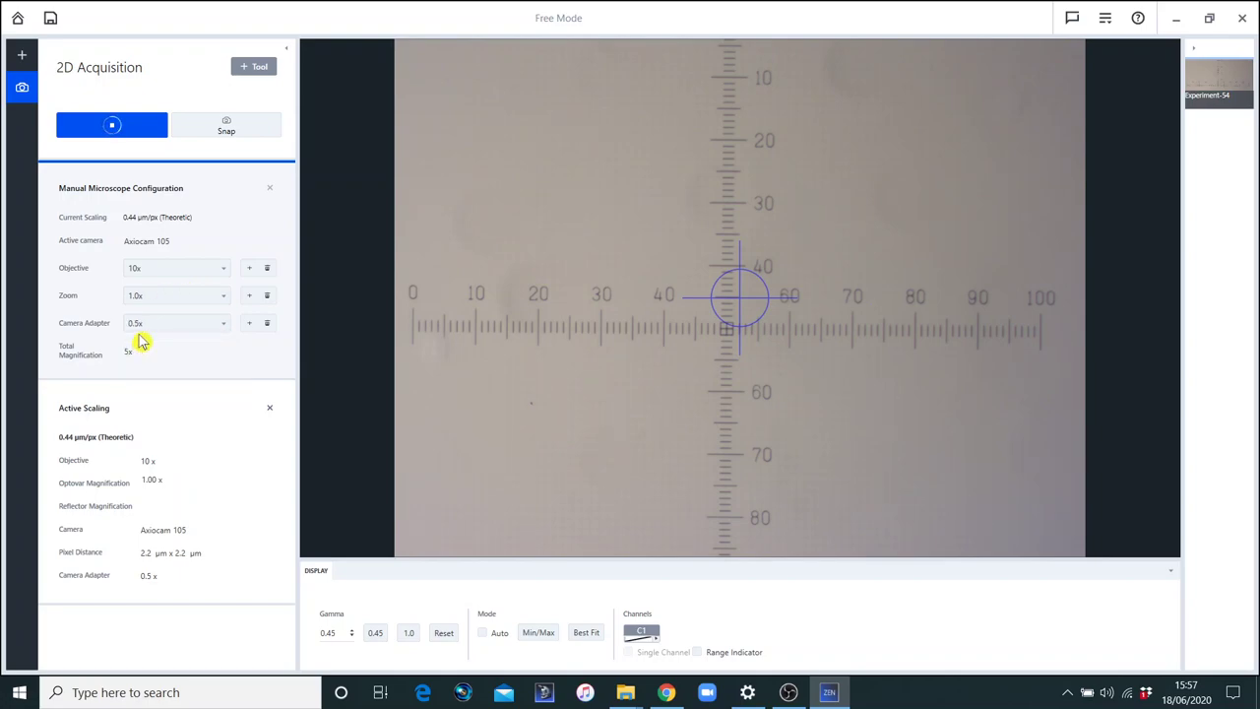
{"action": "left_click", "coordinate": [224, 327]}
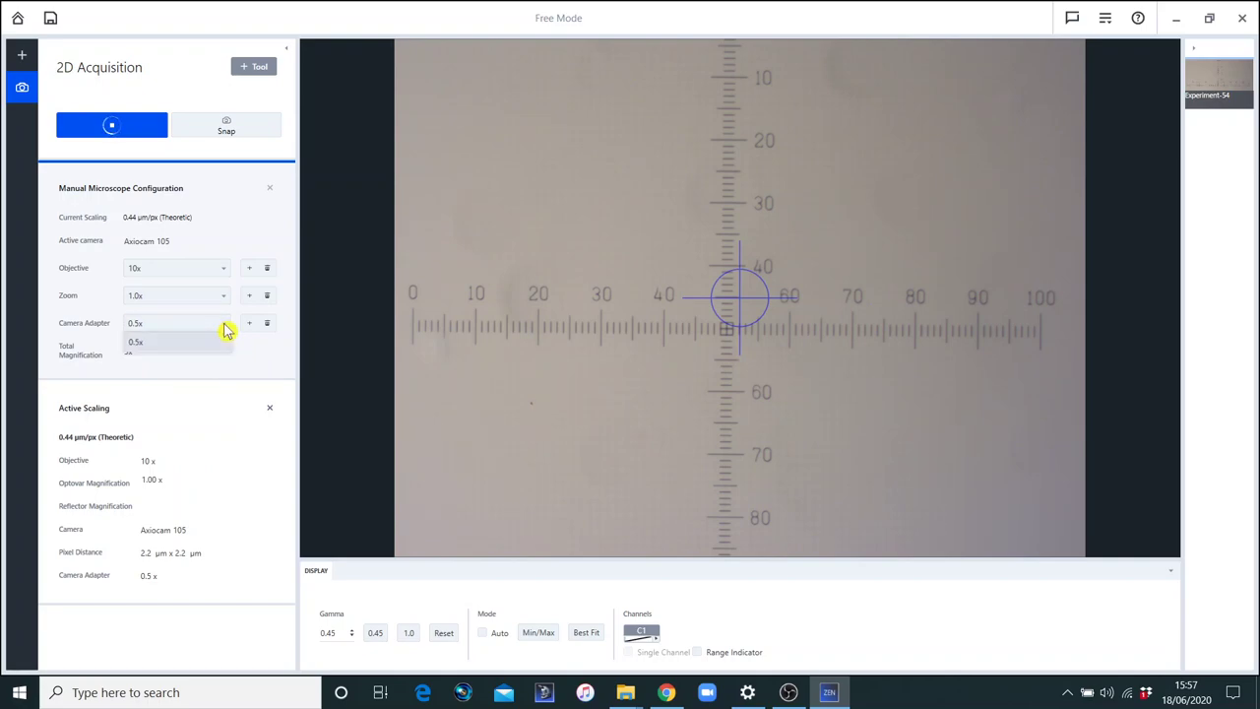
{"action": "left_click", "coordinate": [196, 345]}
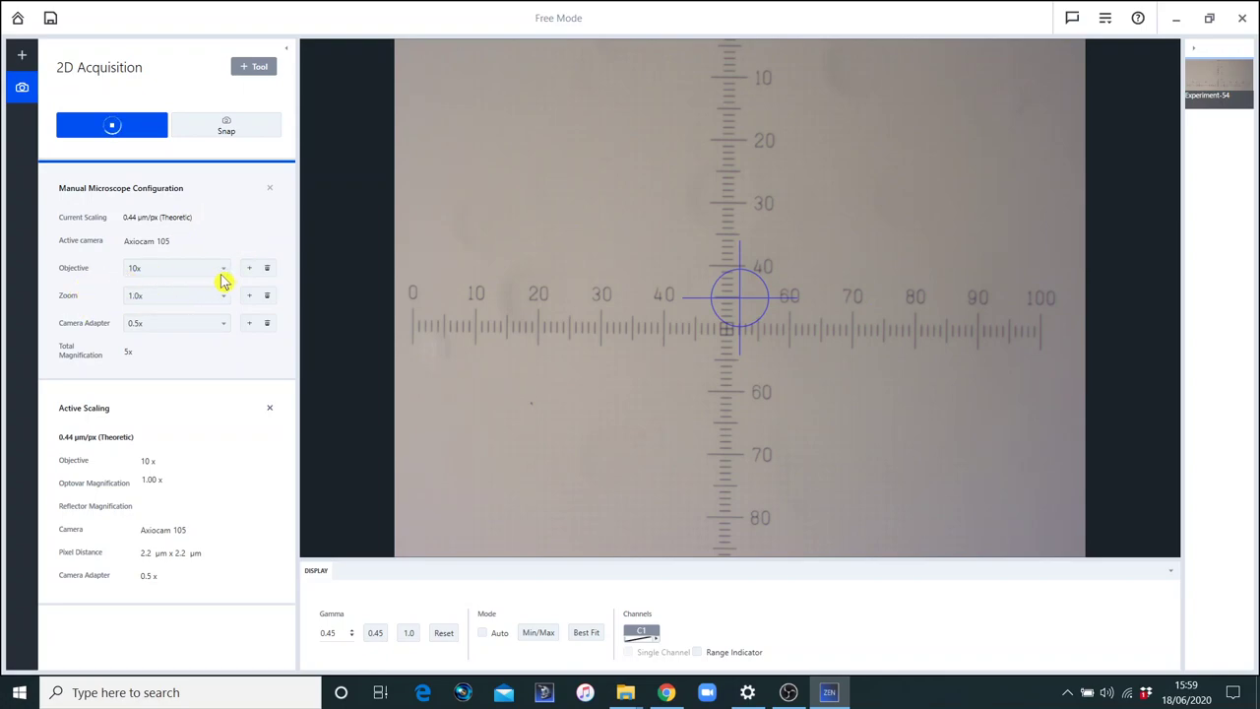
Snap an image of the micrometer and move its 100 µm scale bar beside the ruler
{"action": "left_click", "coordinate": [241, 131]}
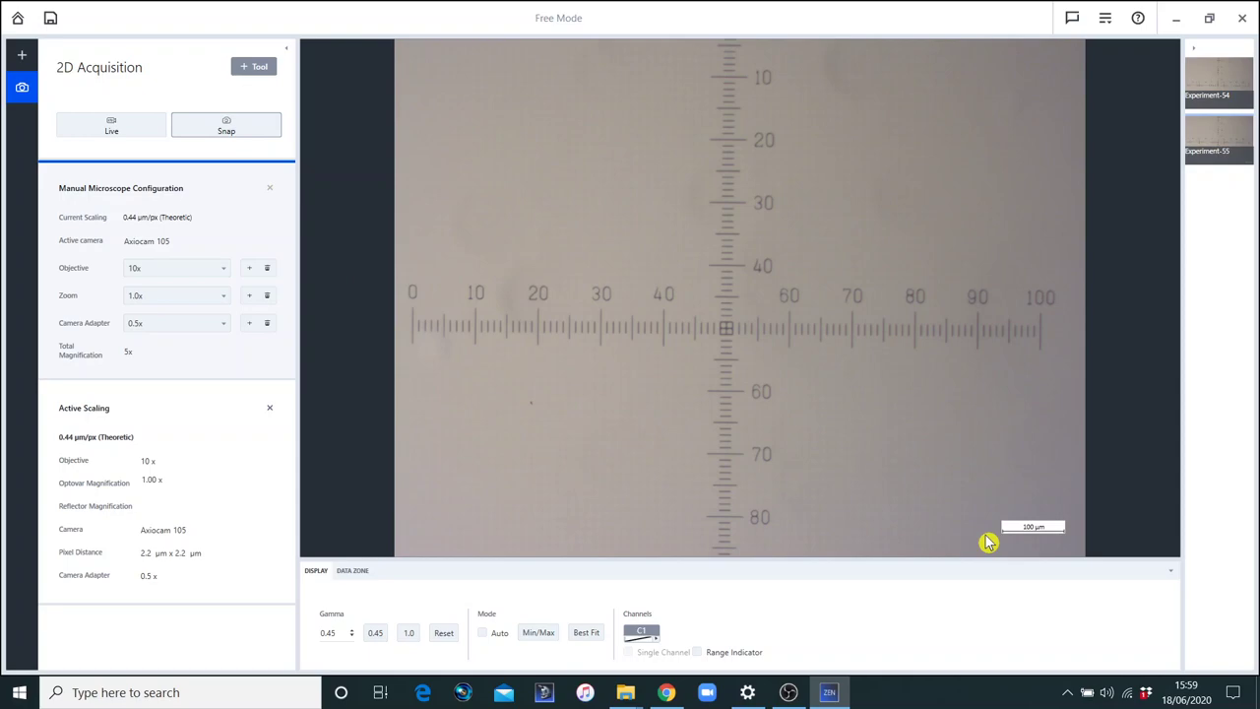
{"action": "left_click_drag", "start_coordinate": [1034, 533], "coordinate": [1015, 510]}
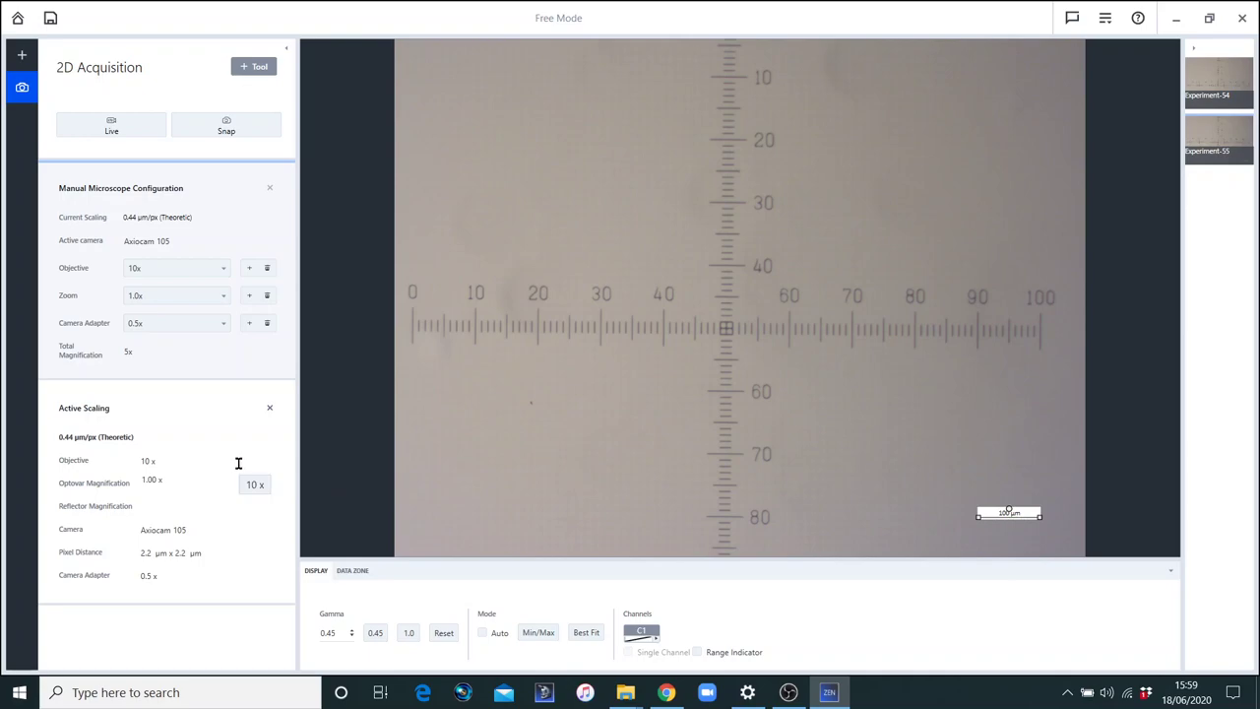
Add the Create Measured Scaling workbench from the Scaling category
{"action": "left_click", "coordinate": [21, 61]}
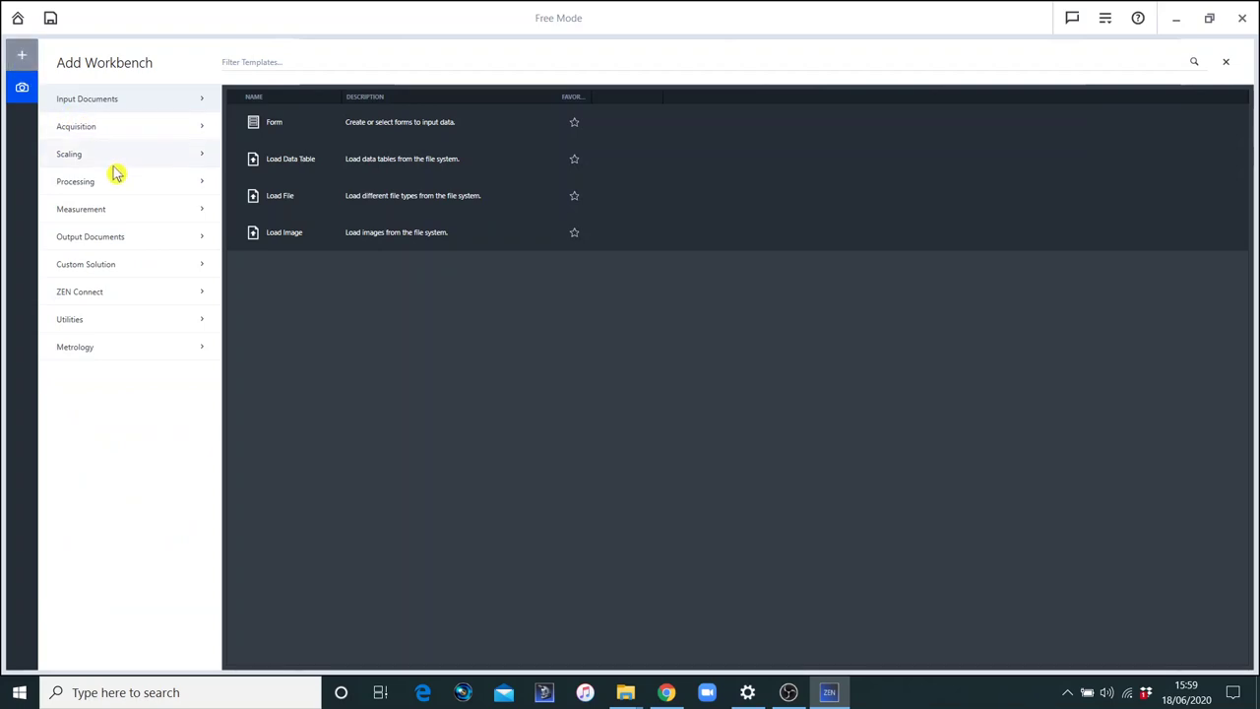
{"action": "left_click", "coordinate": [63, 161]}
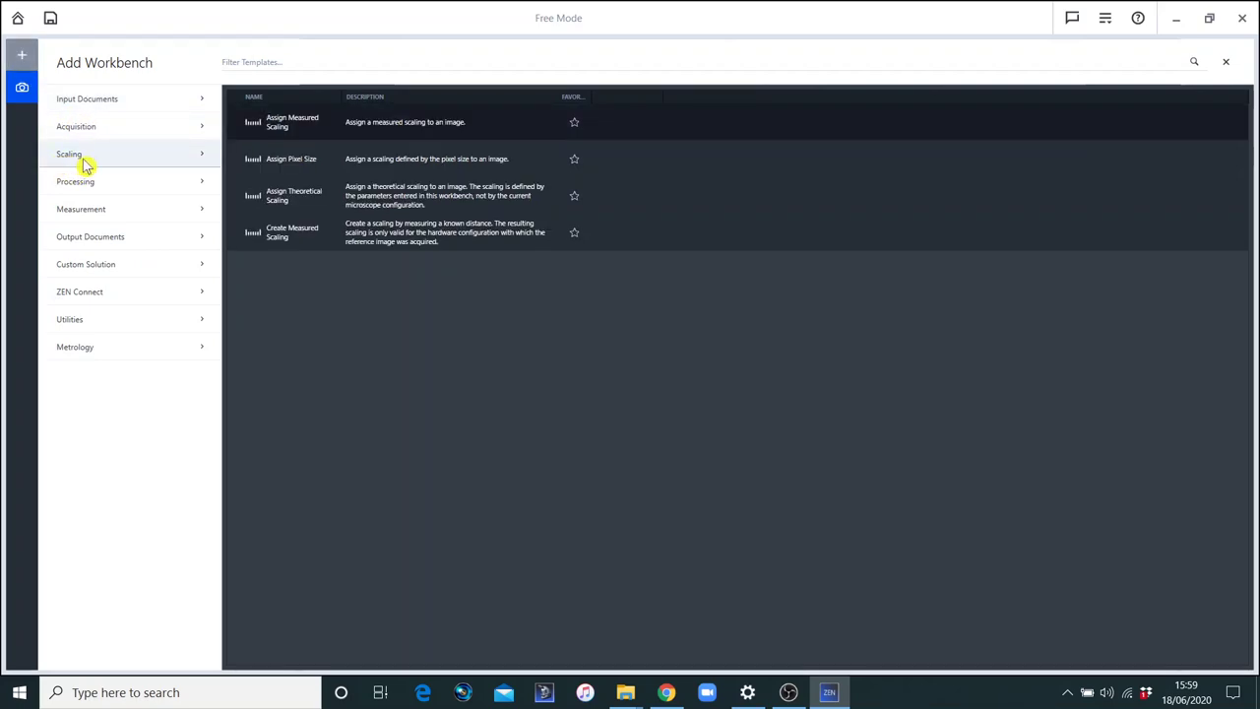
{"action": "mouse_move", "coordinate": [293, 236]}
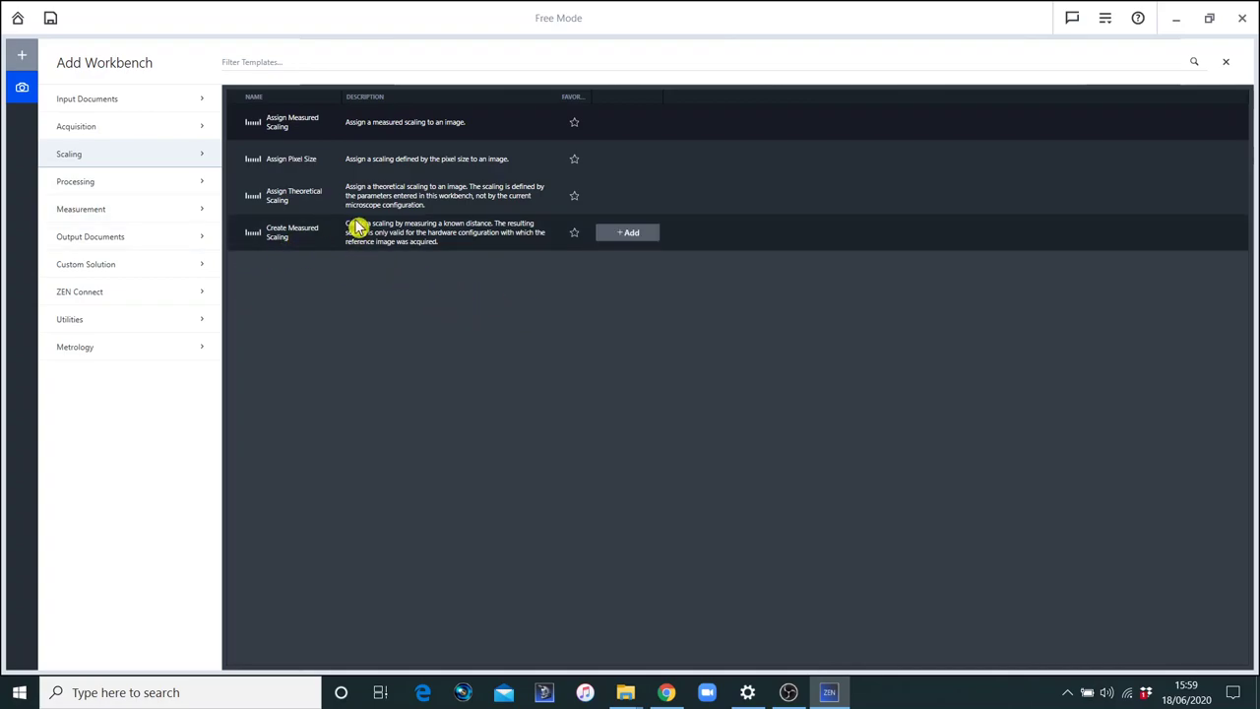
{"action": "left_click", "coordinate": [629, 235]}
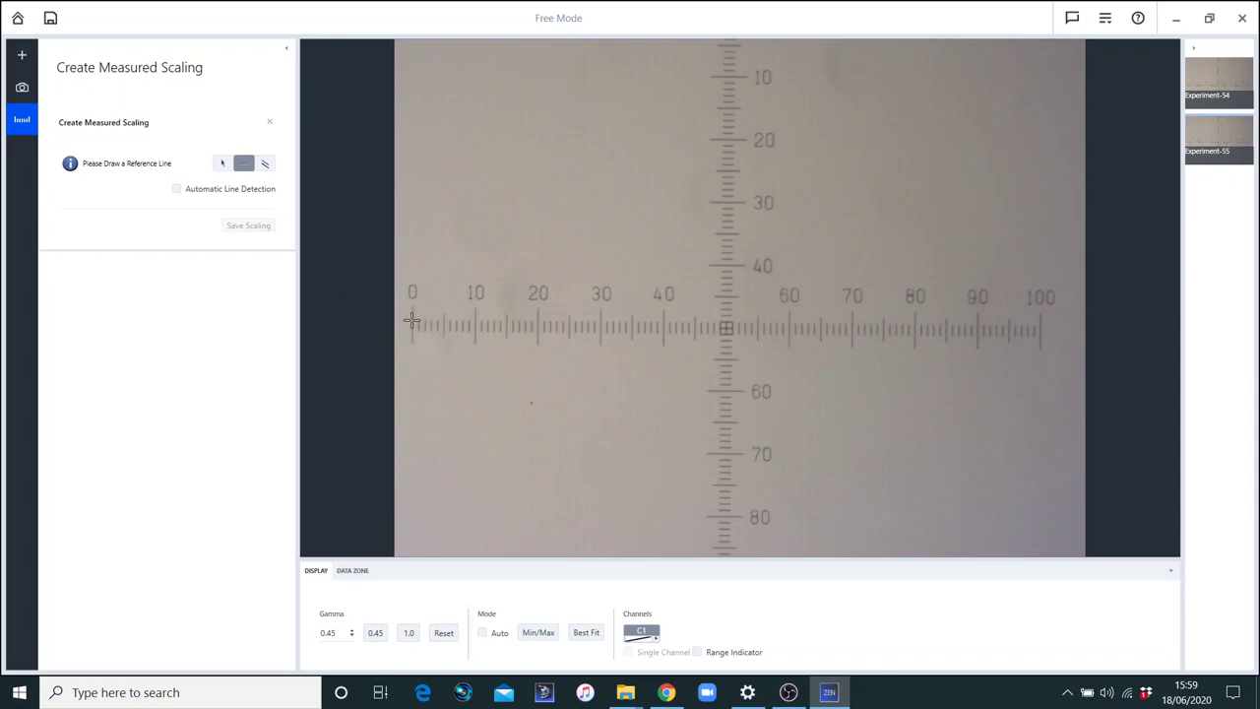
Draw a 2330 px reference line along the horizontal ruler from 0 to 100
{"action": "left_click_drag", "start_coordinate": [412, 321], "coordinate": [1041, 321]}
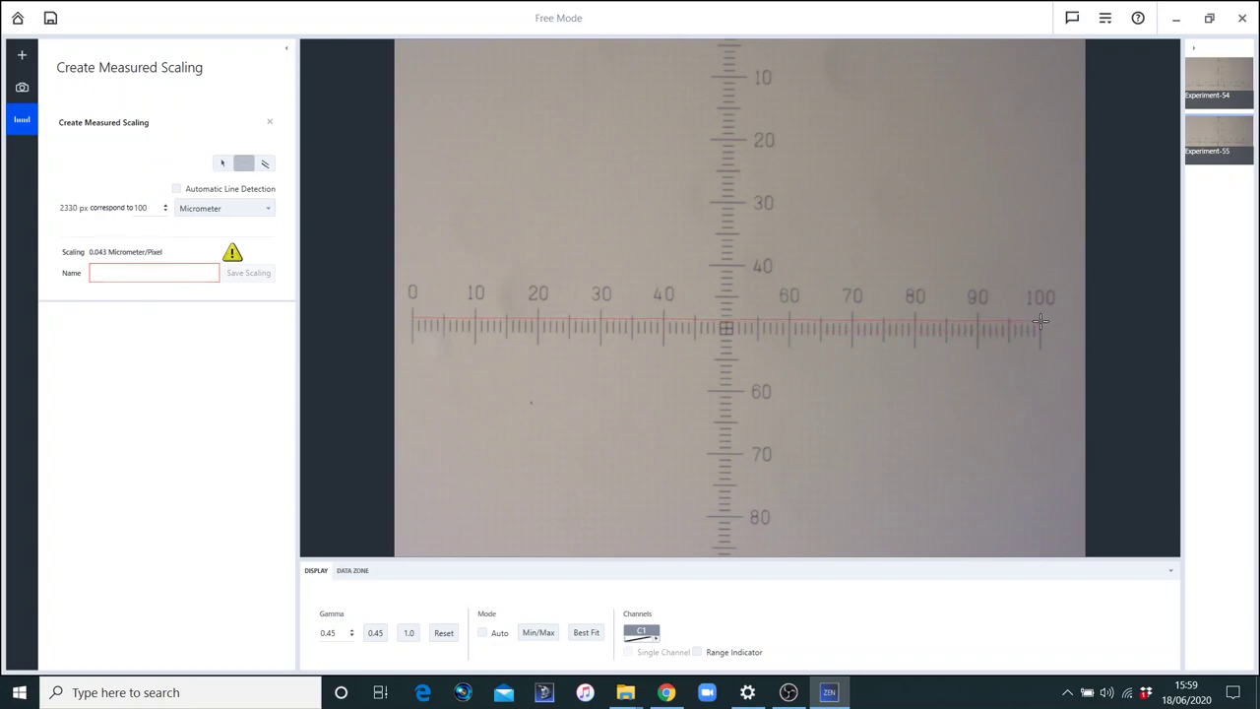
{"action": "left_click", "coordinate": [1040, 321]}
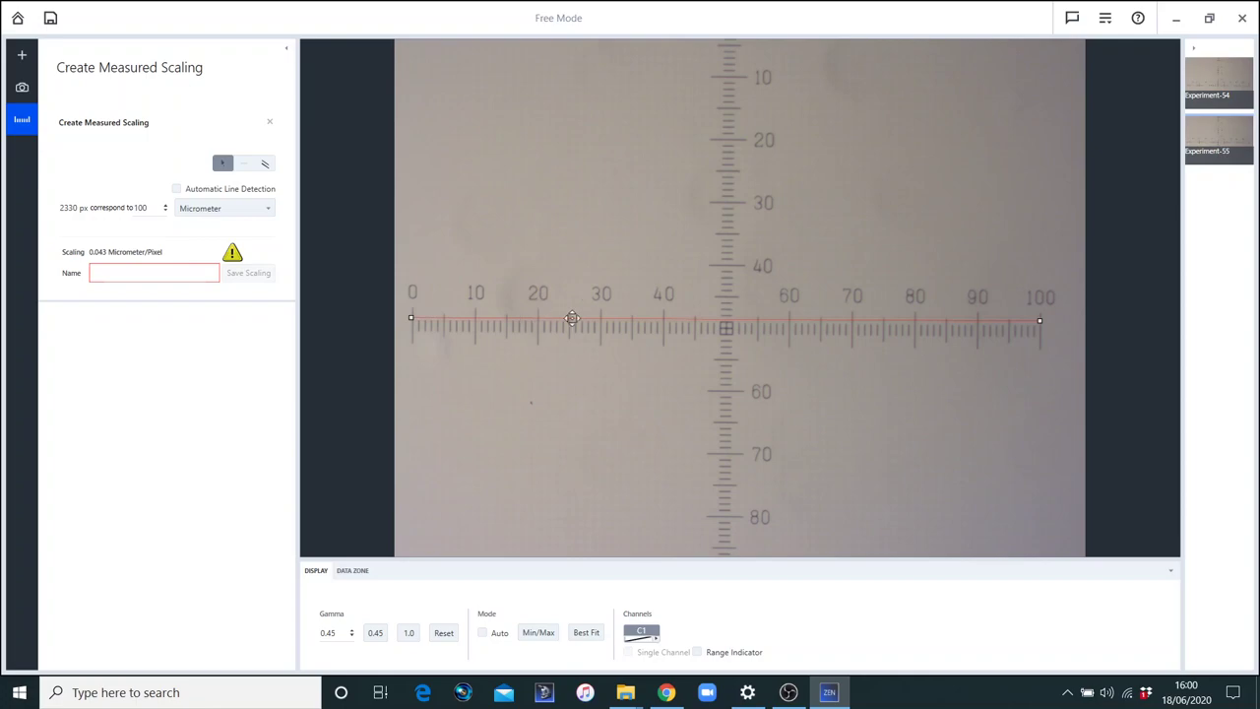
Change the reference line's known length from 100 to 1000 µm, giving 0.429 µm/px
{"action": "left_click", "coordinate": [148, 207]}
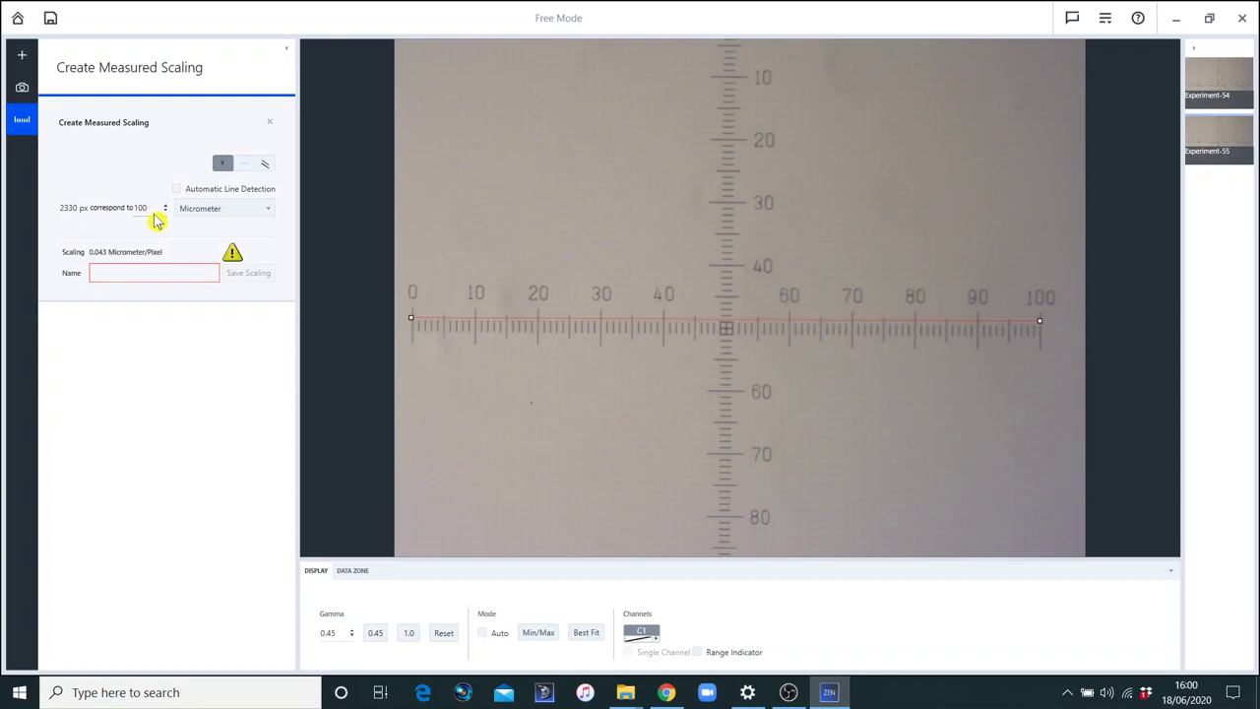
{"action": "type", "text": "0"}
{"action": "left_click", "coordinate": [199, 249]}
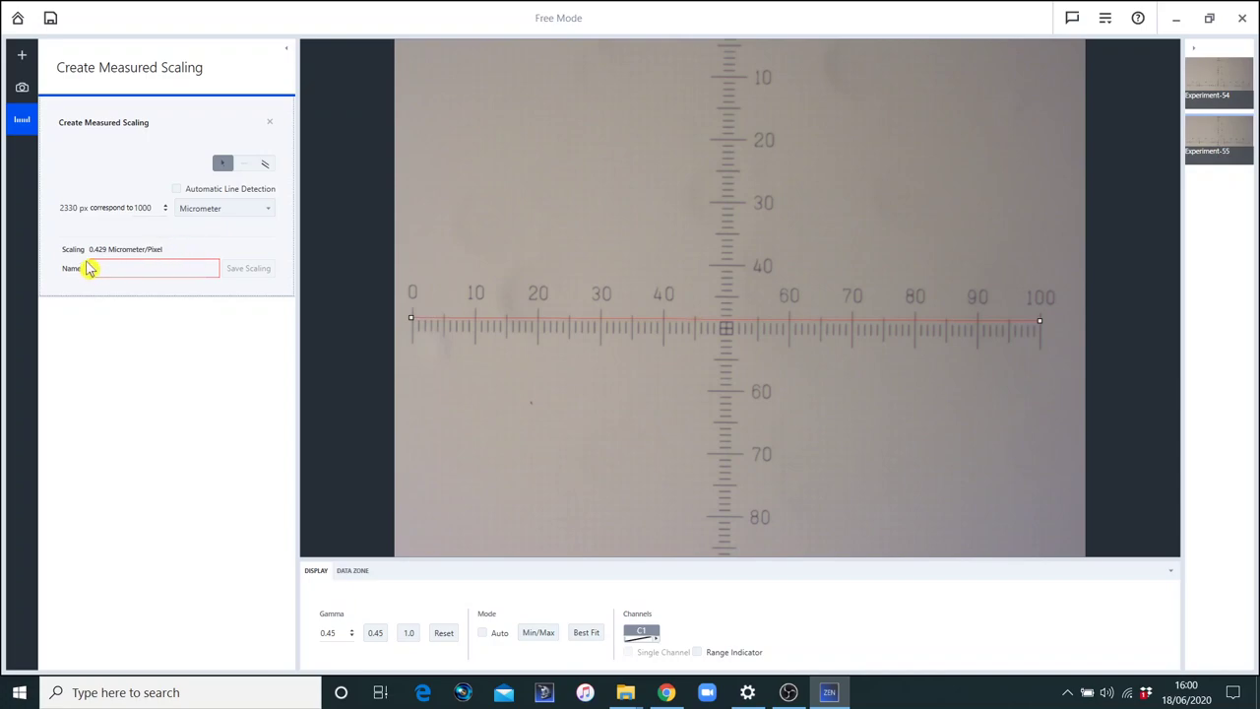
{"action": "mouse_move", "coordinate": [104, 259]}
Name the 0.429 µm/px measured scaling '10x' and save it
{"action": "left_click", "coordinate": [159, 270]}
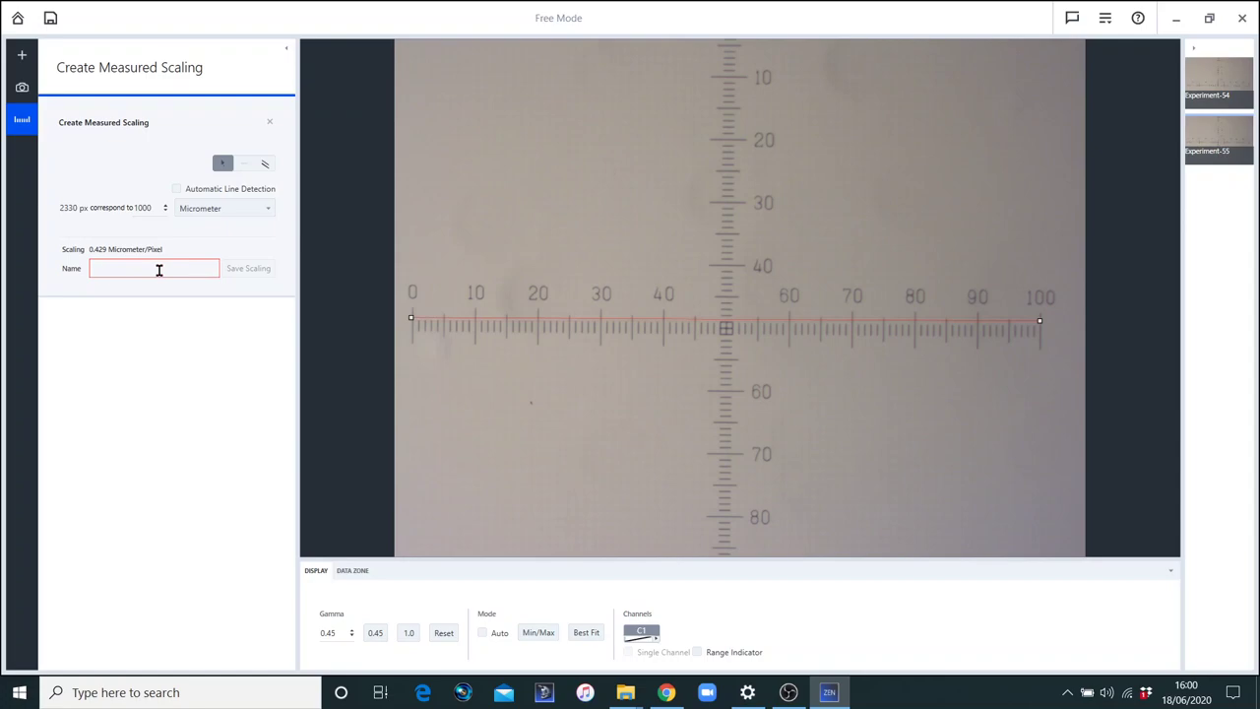
{"action": "type", "text": "10x"}
{"action": "left_click", "coordinate": [250, 271]}
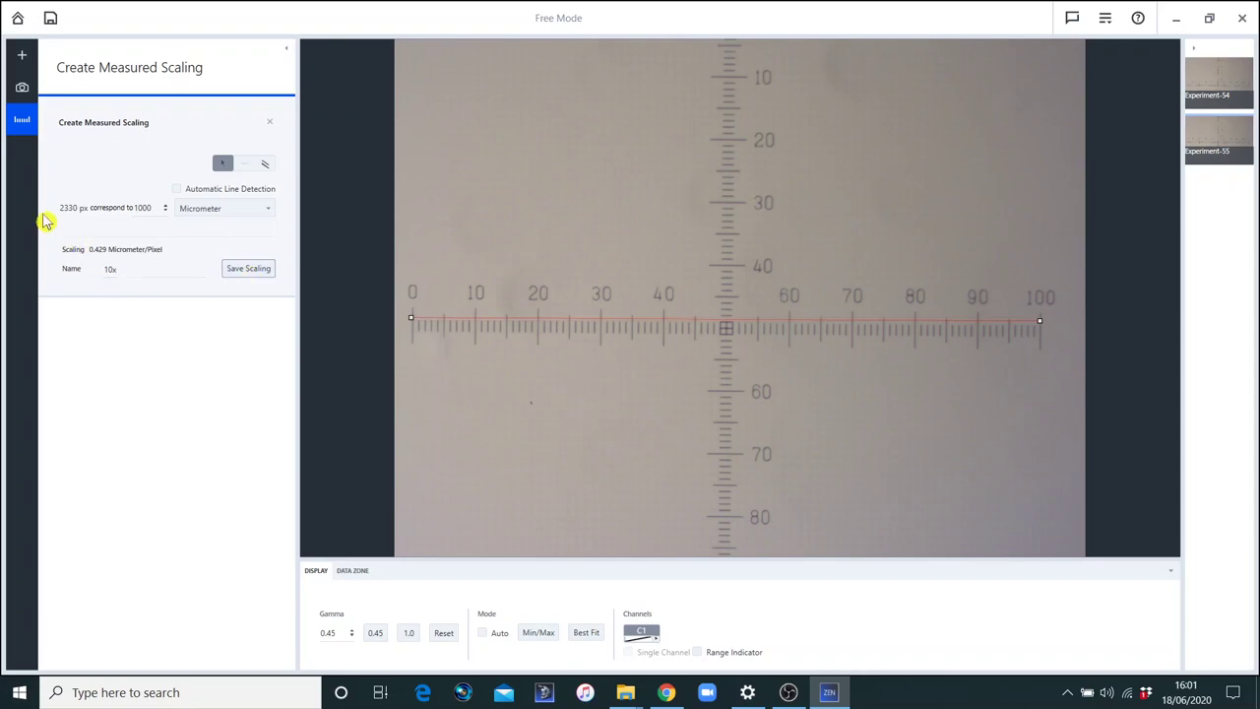
In live acquisition, switch the objective to 5x to compare scaling, then back to 10x
{"action": "left_click", "coordinate": [21, 94]}
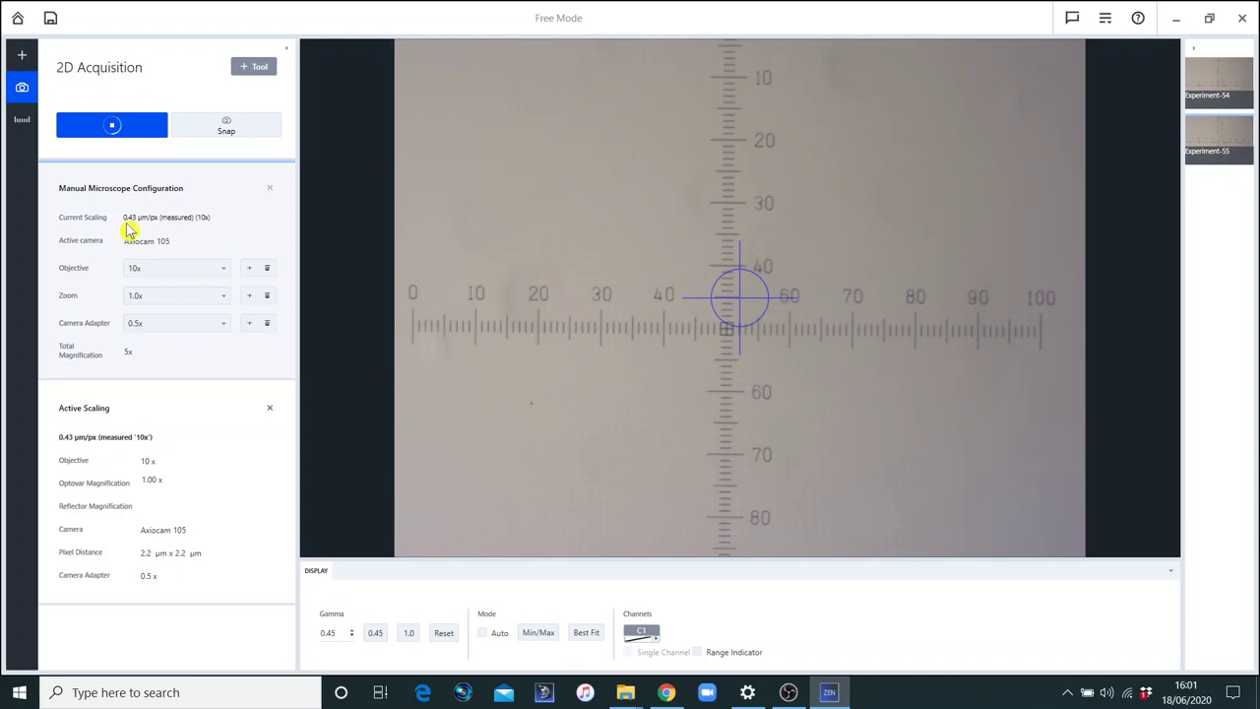
{"action": "left_click", "coordinate": [228, 271]}
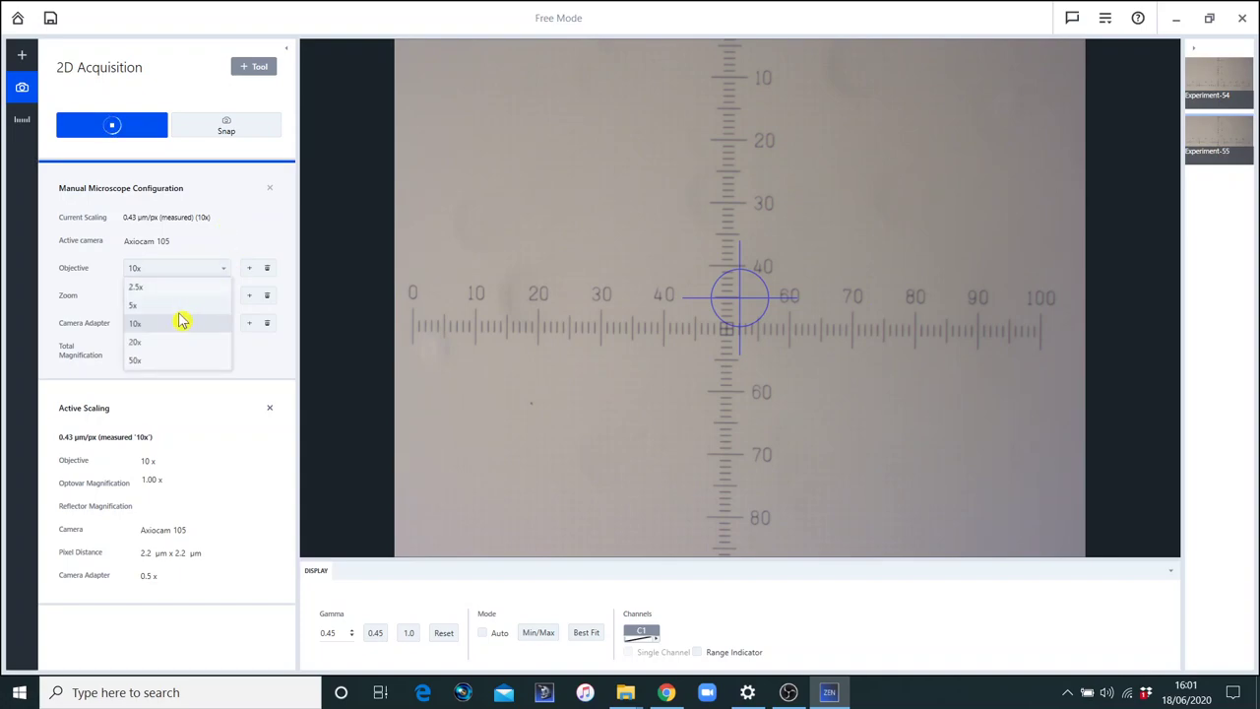
{"action": "left_click", "coordinate": [173, 307]}
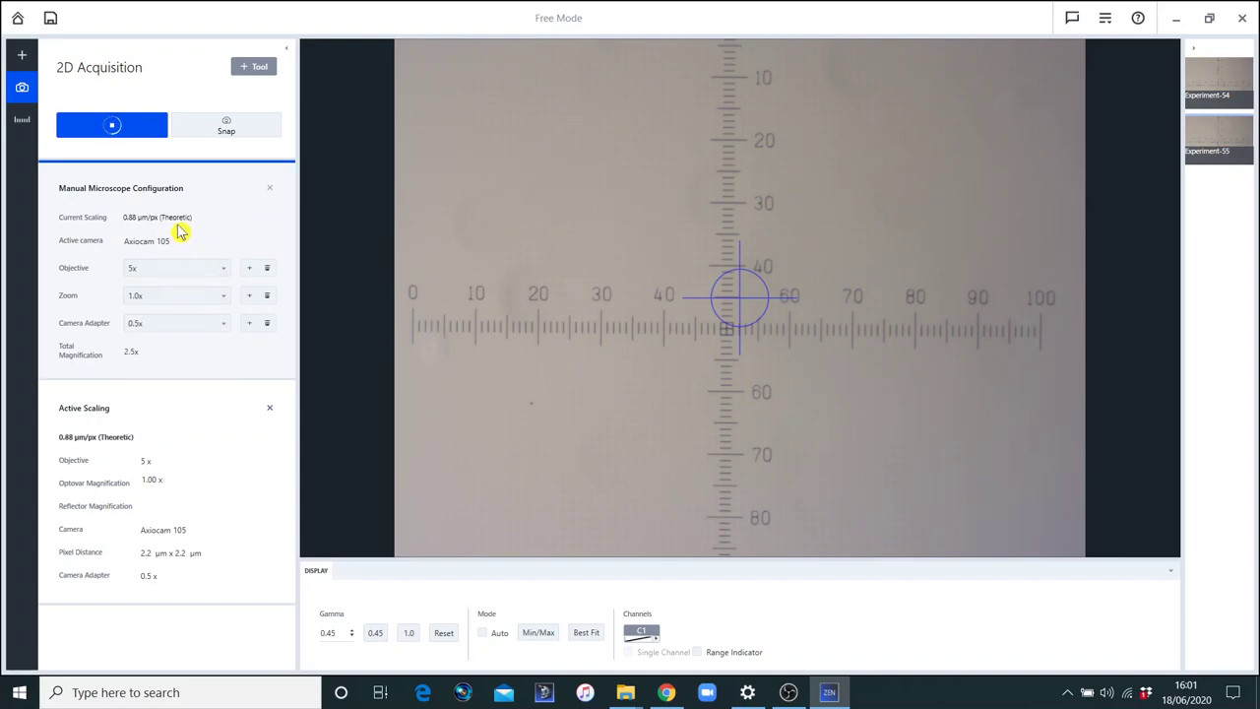
{"action": "left_click", "coordinate": [224, 272]}
{"action": "left_click", "coordinate": [192, 325]}
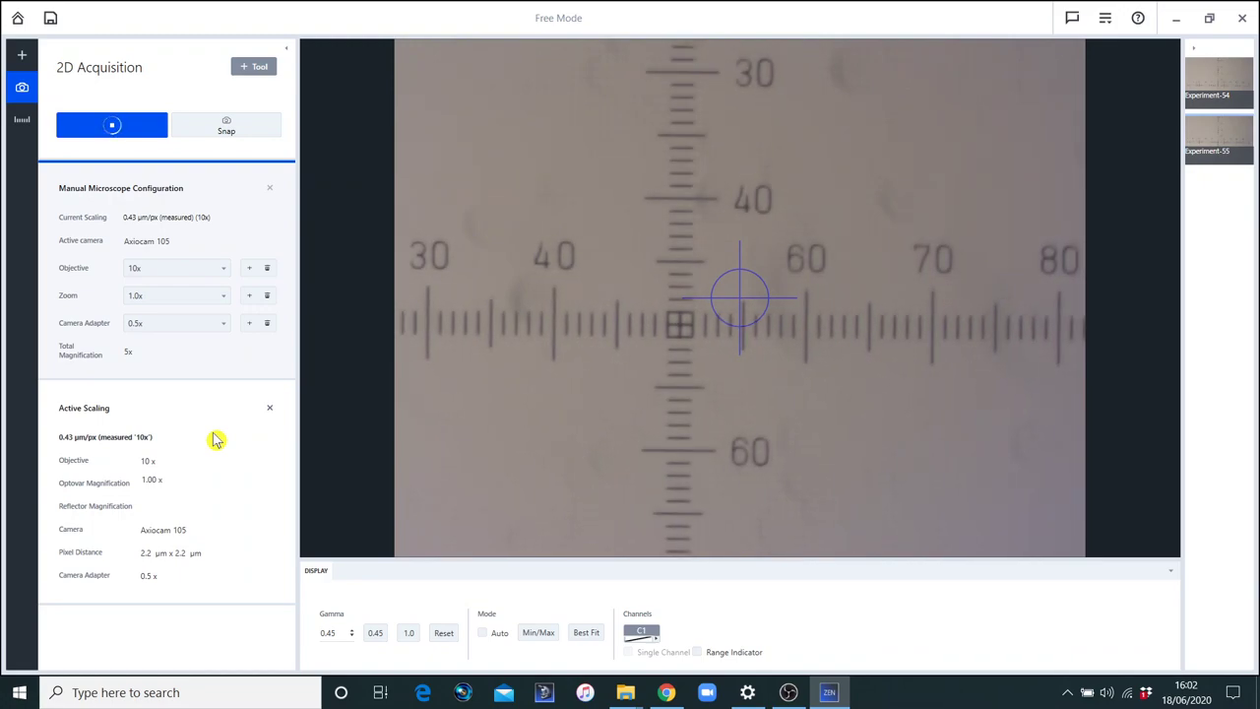
Set the objective to 20x, snap Experiment-56, and reposition its 50 µm scale bar
{"action": "left_click", "coordinate": [221, 276]}
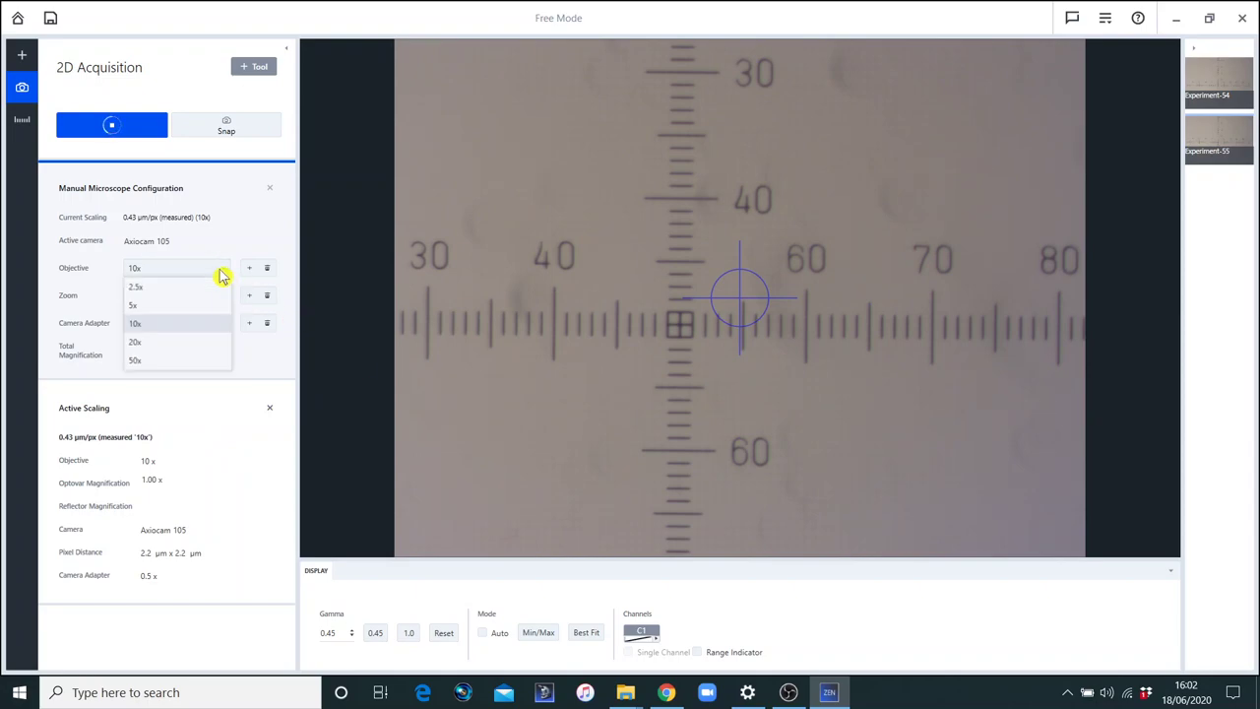
{"action": "left_click", "coordinate": [173, 345]}
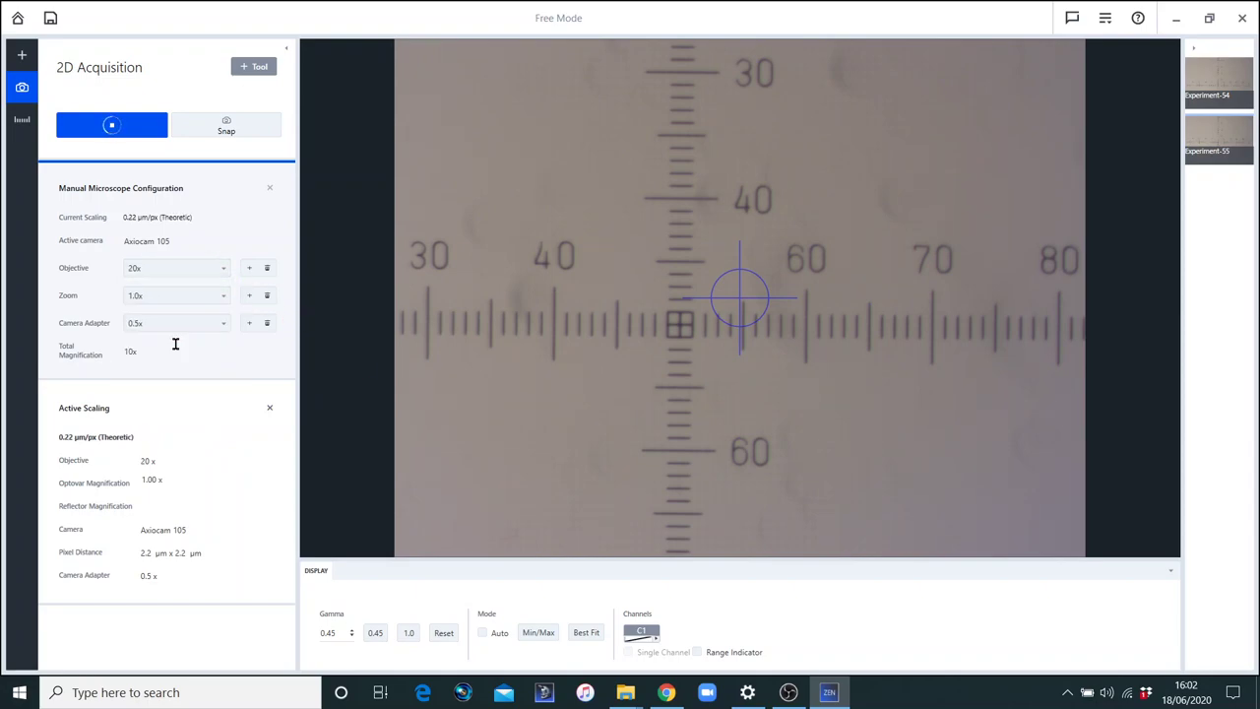
{"action": "left_click", "coordinate": [246, 139]}
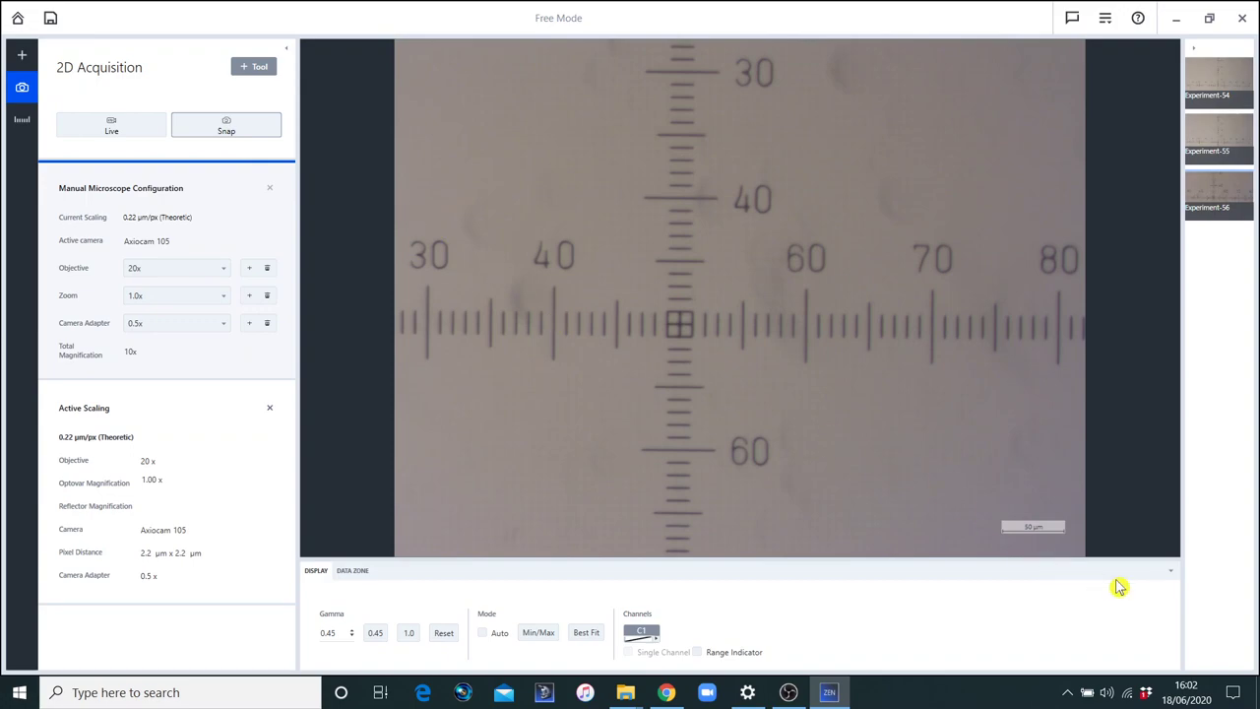
{"action": "mouse_move", "coordinate": [1036, 525]}
{"action": "left_mouse_down"}
{"action": "mouse_move", "coordinate": [958, 381]}
{"action": "mouse_move", "coordinate": [967, 355]}
{"action": "mouse_move", "coordinate": [990, 492]}
{"action": "mouse_move", "coordinate": [1023, 522]}
{"action": "left_mouse_up"}
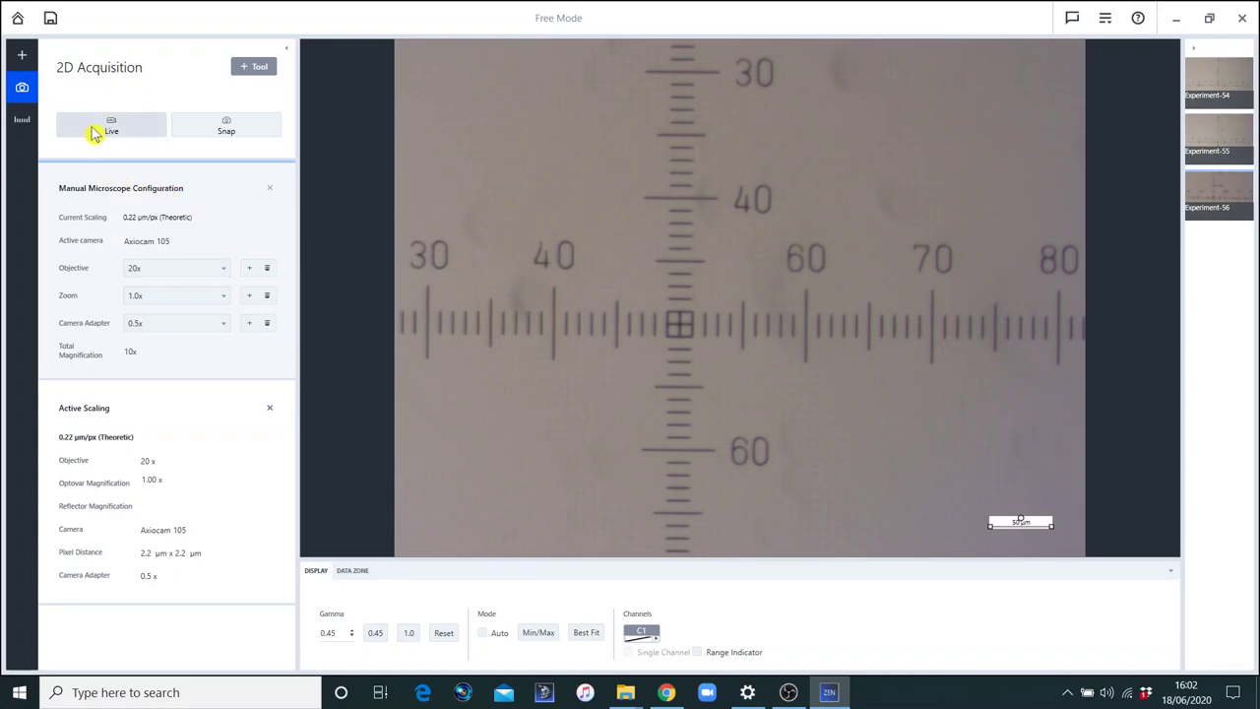
Switch the objective back to 10x and snap Experiment-57 with a 100 µm scale bar
{"action": "left_click", "coordinate": [224, 270]}
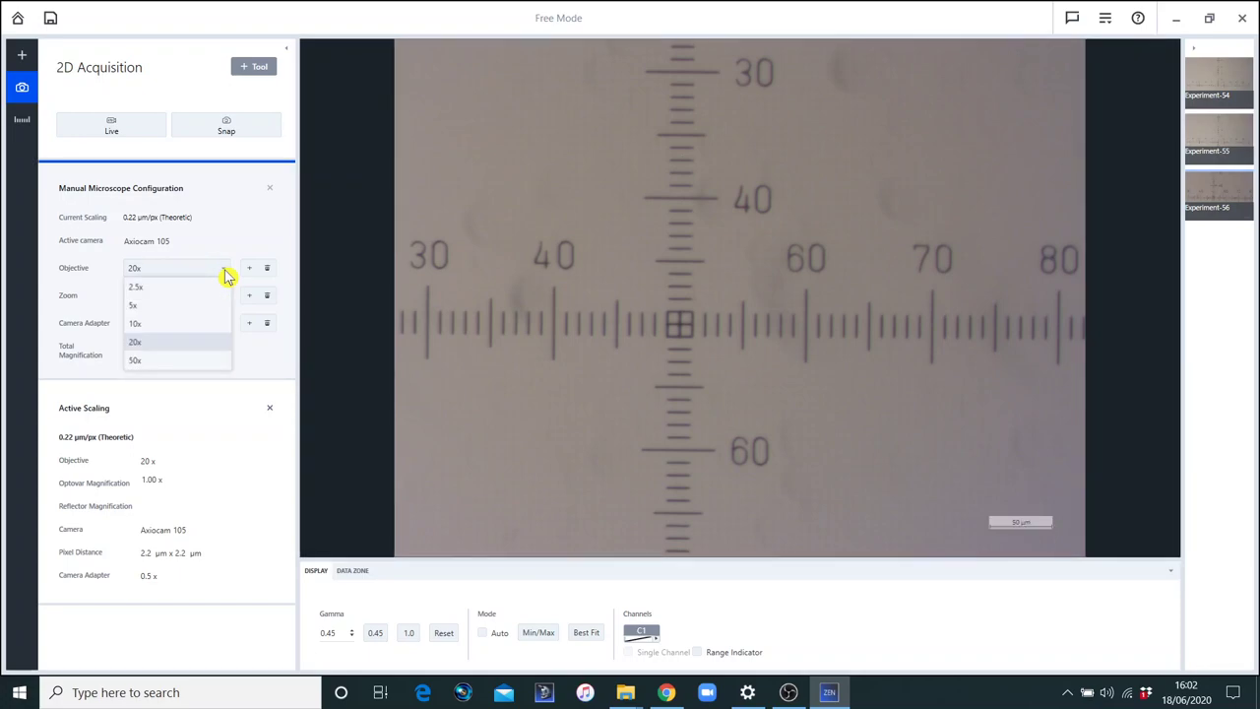
{"action": "left_click", "coordinate": [164, 325]}
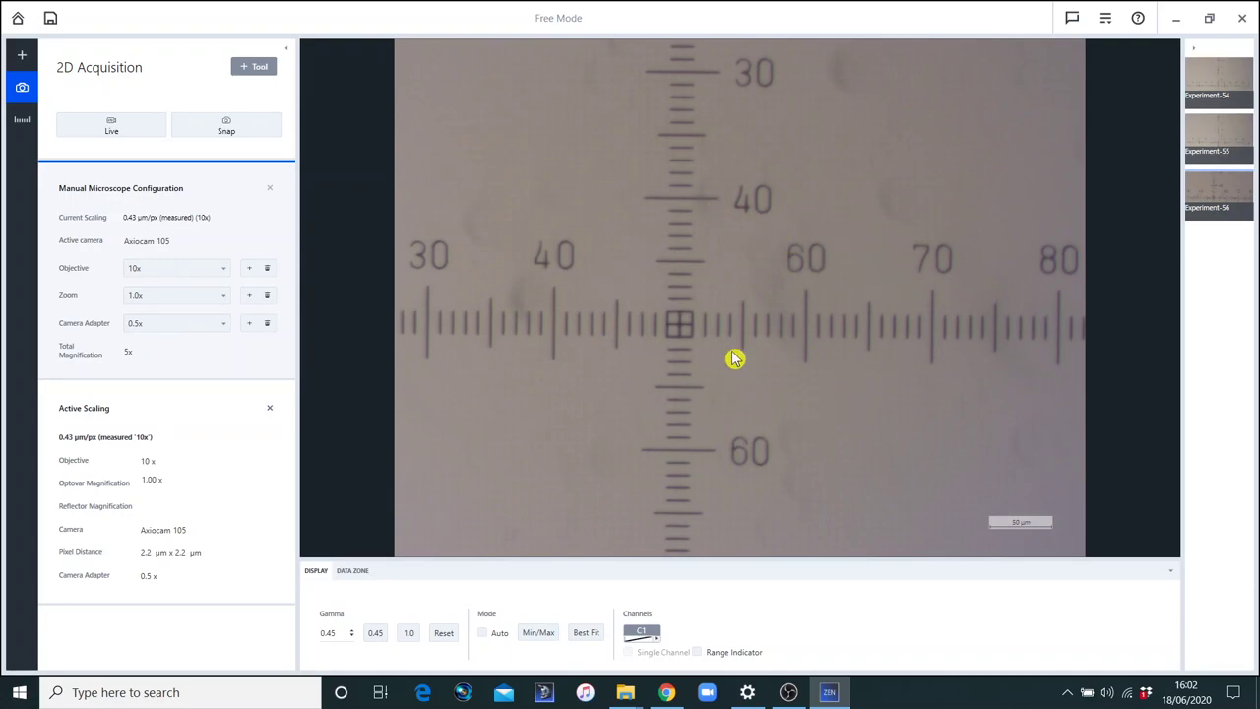
{"action": "left_click", "coordinate": [234, 136]}
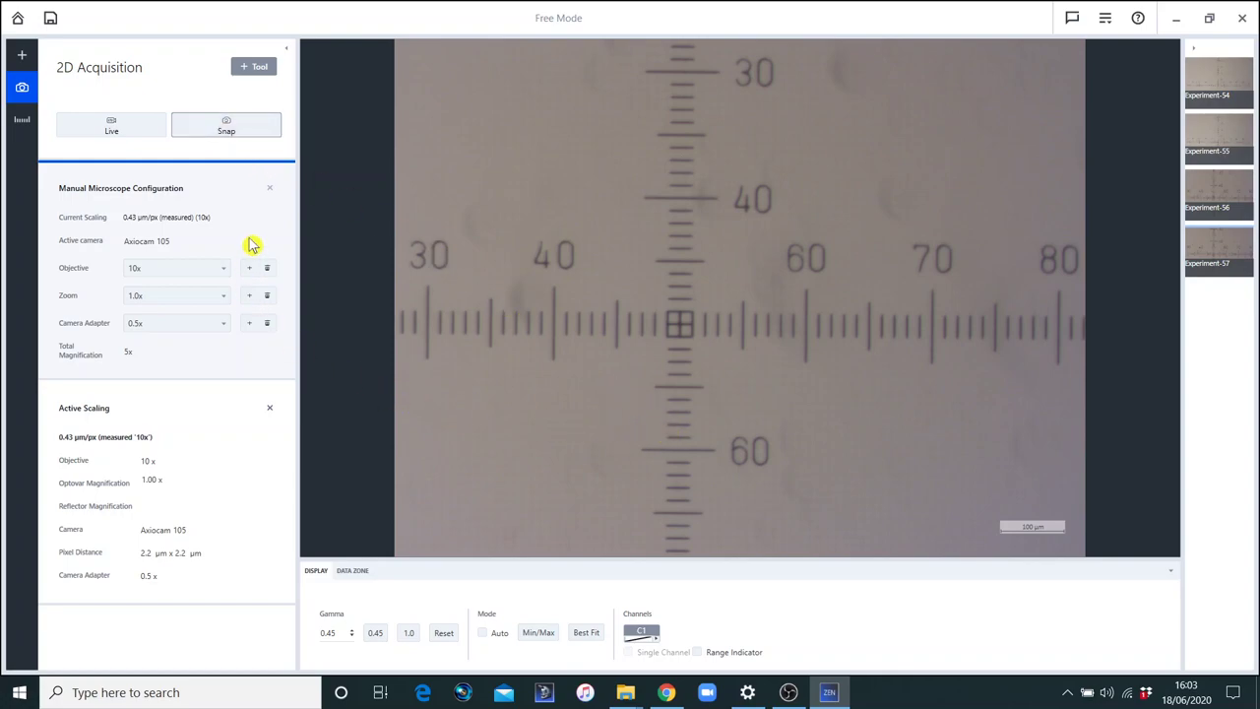
{"action": "left_click", "coordinate": [229, 120]}
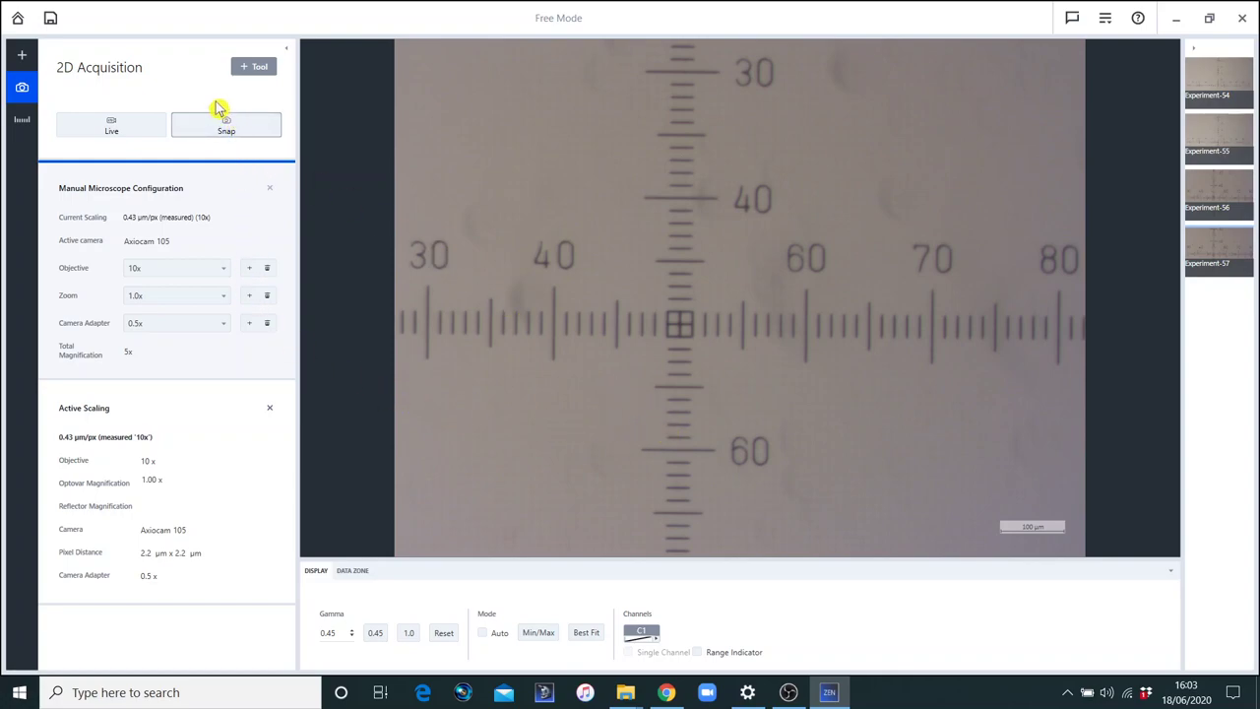
Add the Assign Measured Scaling workbench from the Scaling templates
{"action": "left_click", "coordinate": [21, 60]}
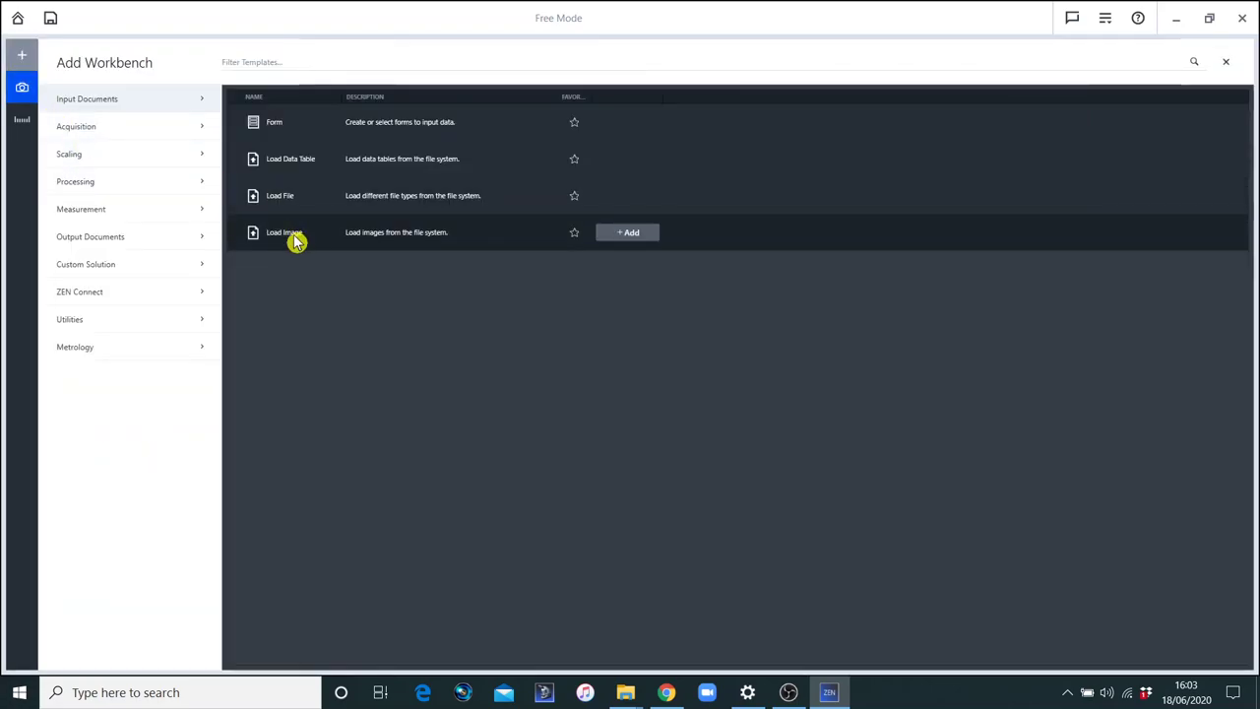
{"action": "left_click", "coordinate": [93, 161]}
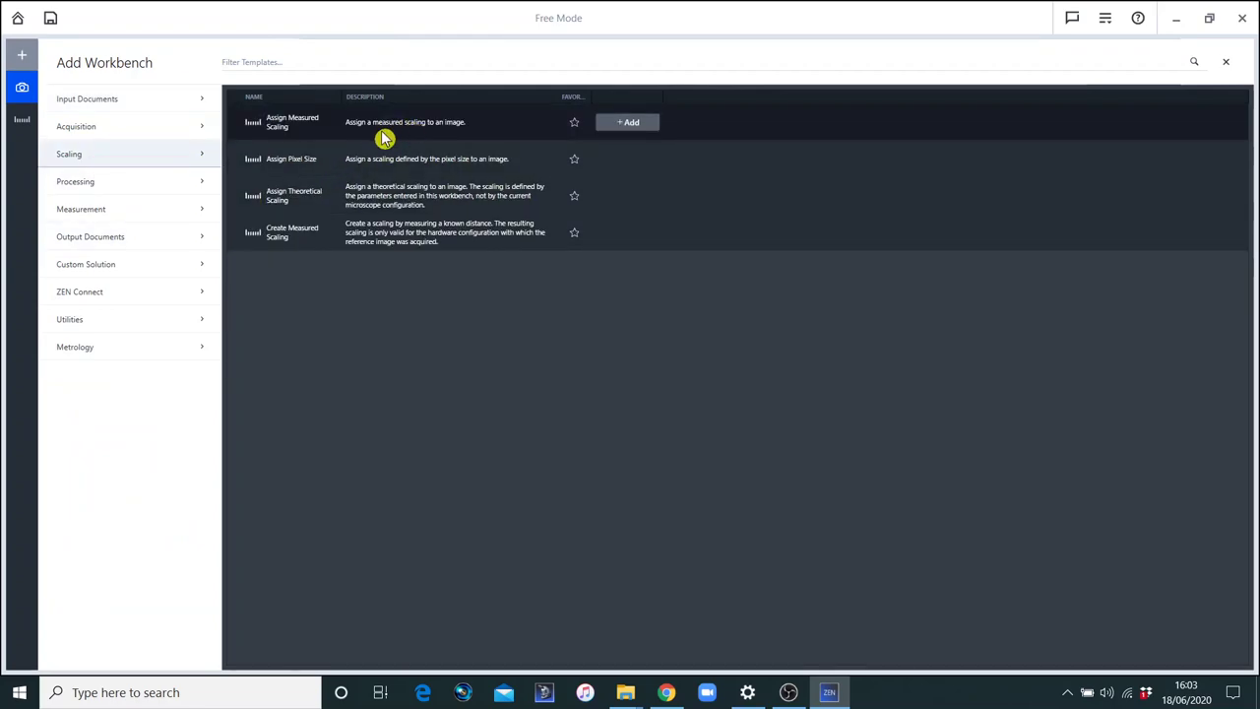
{"action": "left_click", "coordinate": [635, 130]}
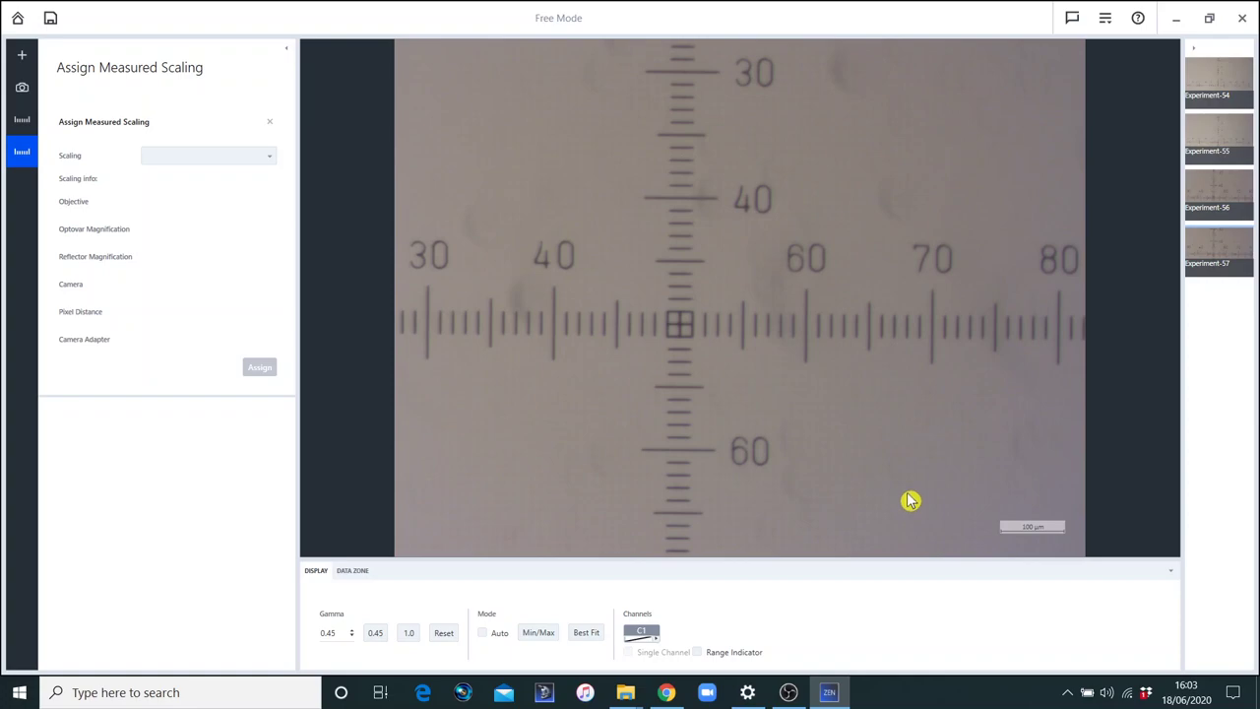
Select the 10x (public) scaling and assign it to Experiment-57, giving 0.43 µm/px
{"action": "left_click", "coordinate": [277, 160]}
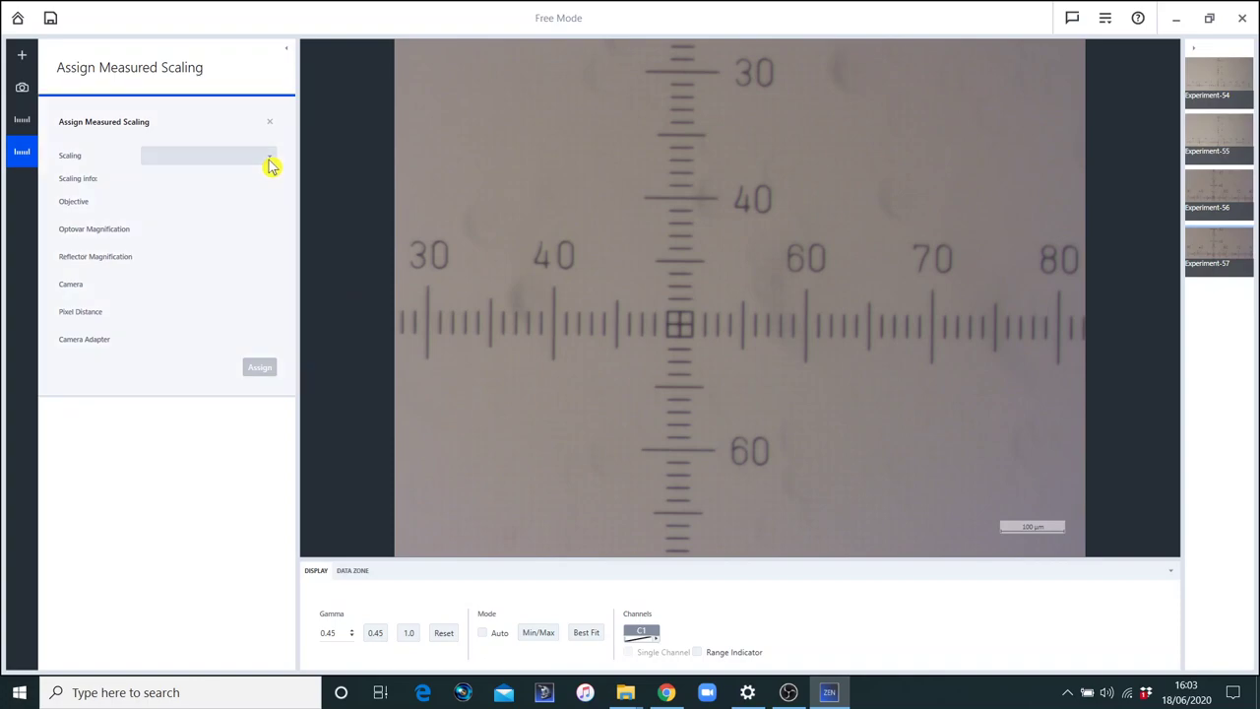
{"action": "left_click", "coordinate": [164, 177]}
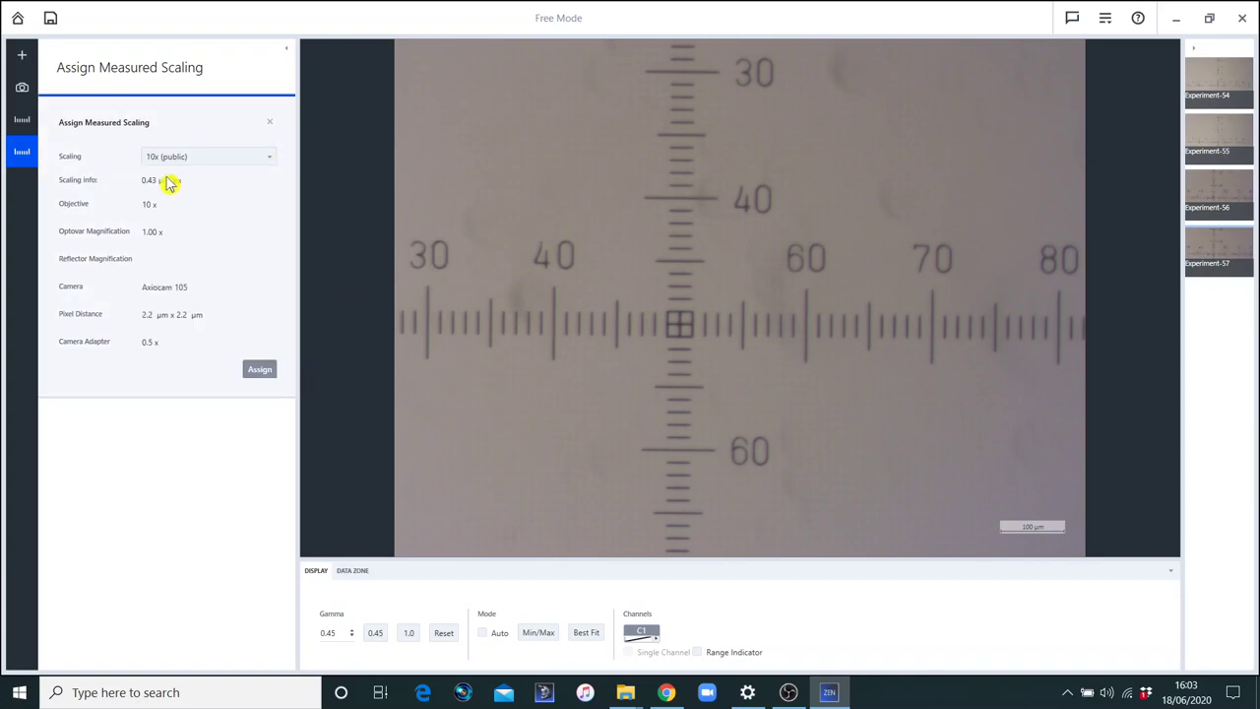
{"action": "left_click", "coordinate": [258, 377]}
Reopen live 2D Acquisition and confirm the 10x objective still shows 0.43 µm/px measured scaling
{"action": "left_click", "coordinate": [23, 91]}
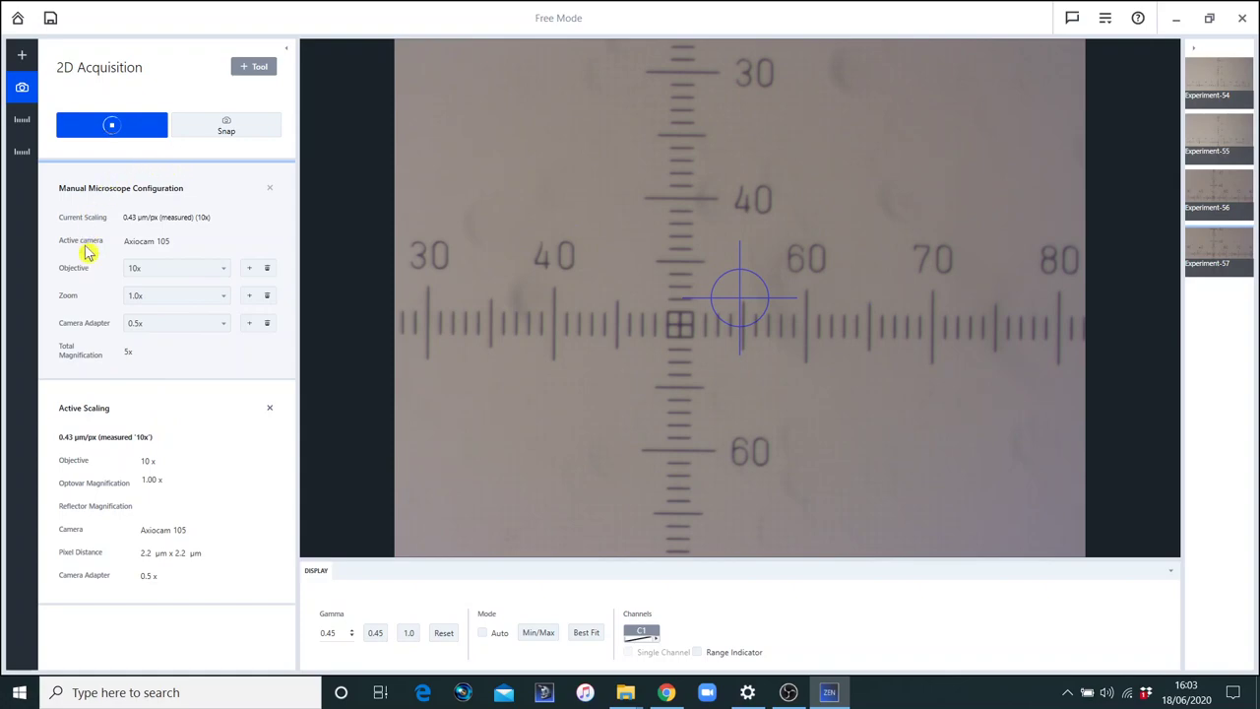
{"action": "left_click", "coordinate": [225, 271]}
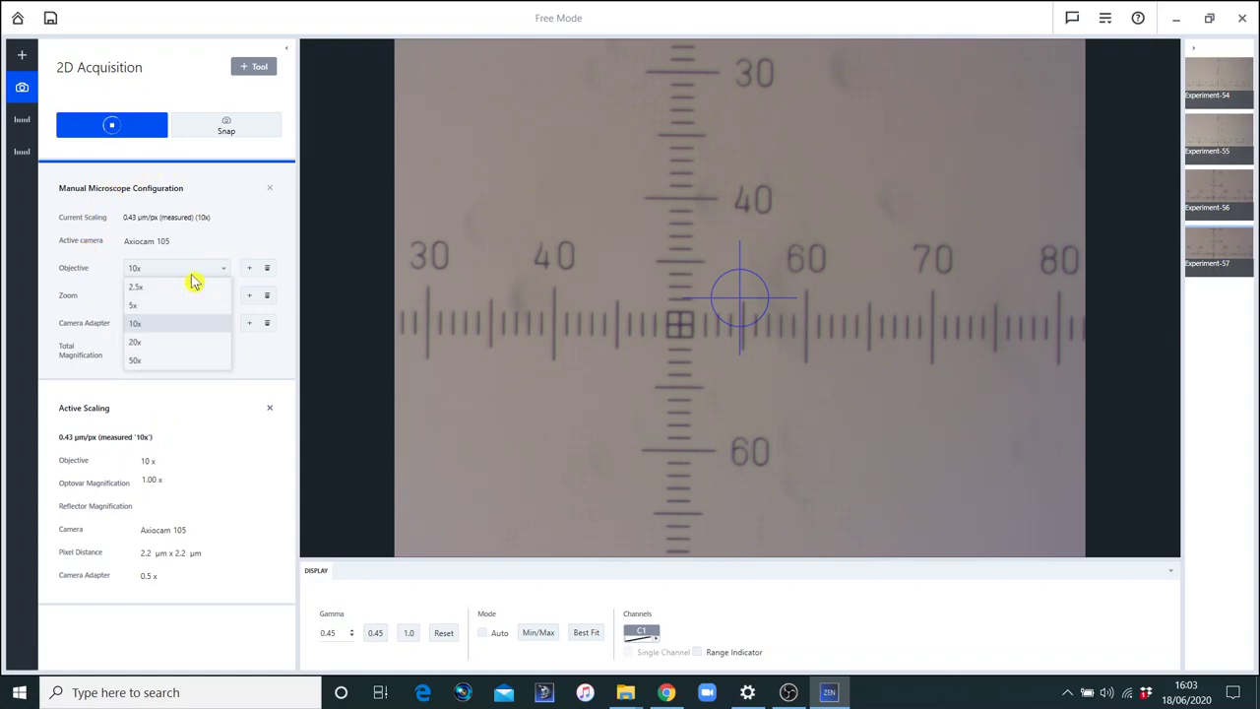
{"action": "left_click", "coordinate": [232, 233]}
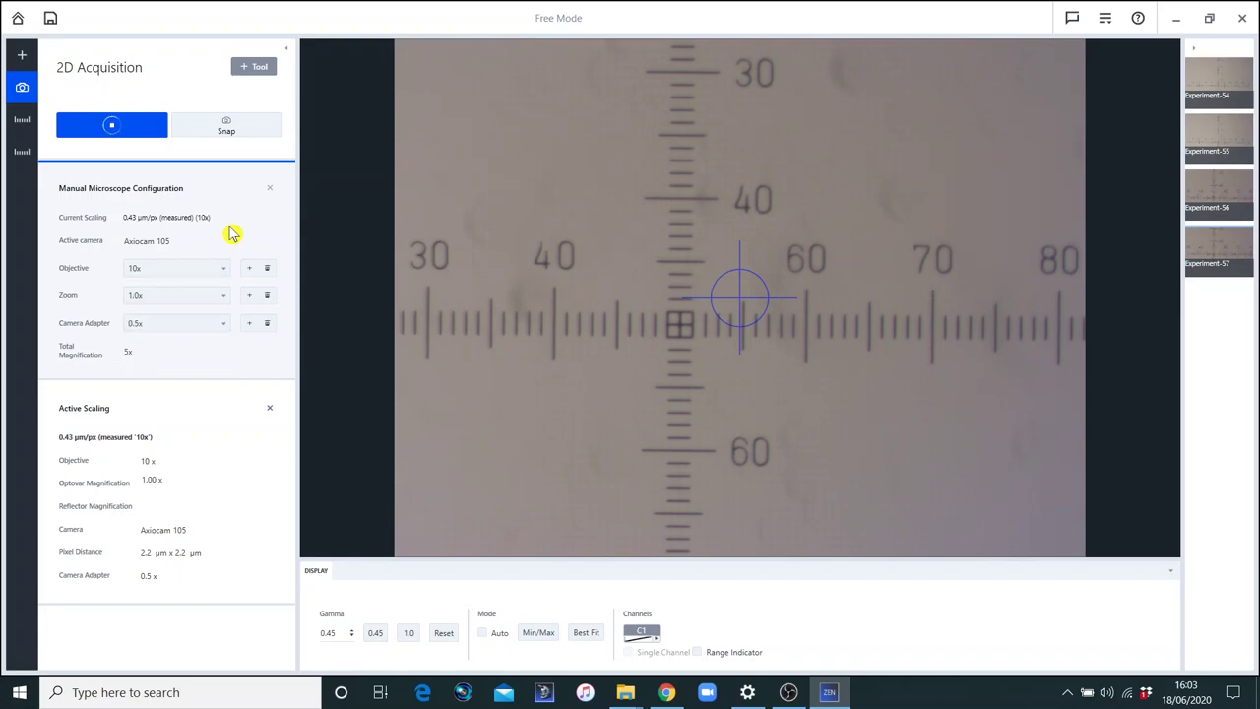